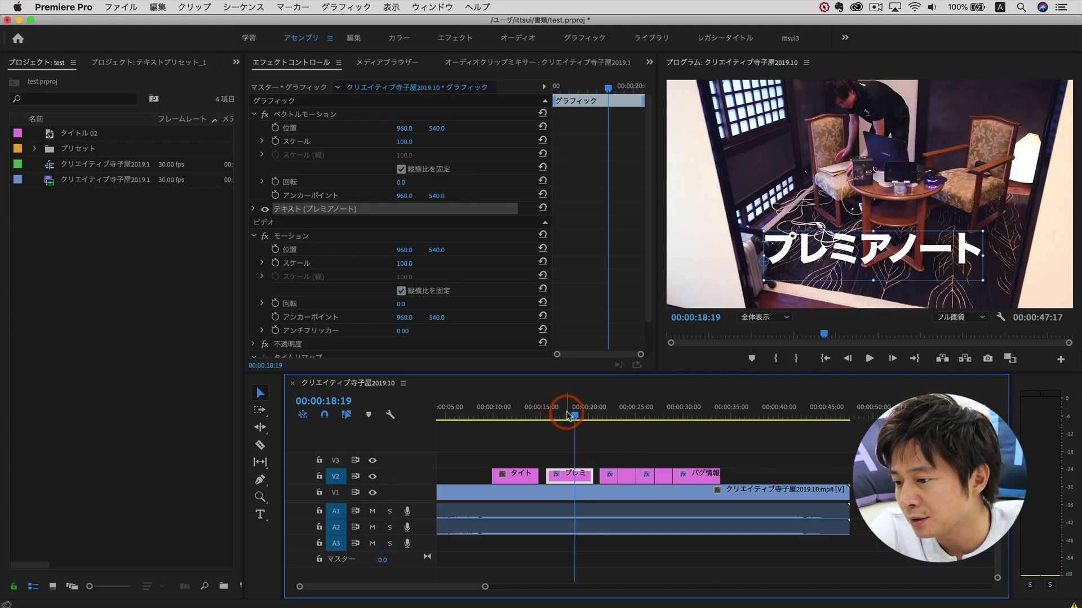
Step: Scrub through the captions and park the playhead on the プレミアノート caption at 00:00:19:28
mouse_move(579, 414)
left_mouse_down()
mouse_move(687, 418)
mouse_move(624, 418)
mouse_move(687, 424)
mouse_move(608, 430)
left_mouse_up()
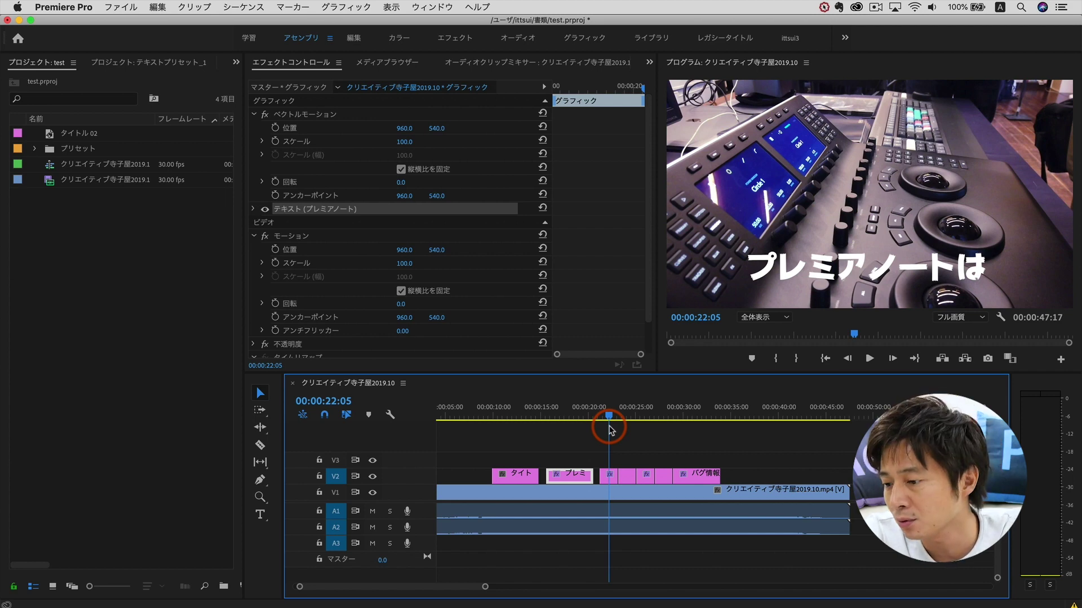
left_click_drag(611, 413, 589, 410)
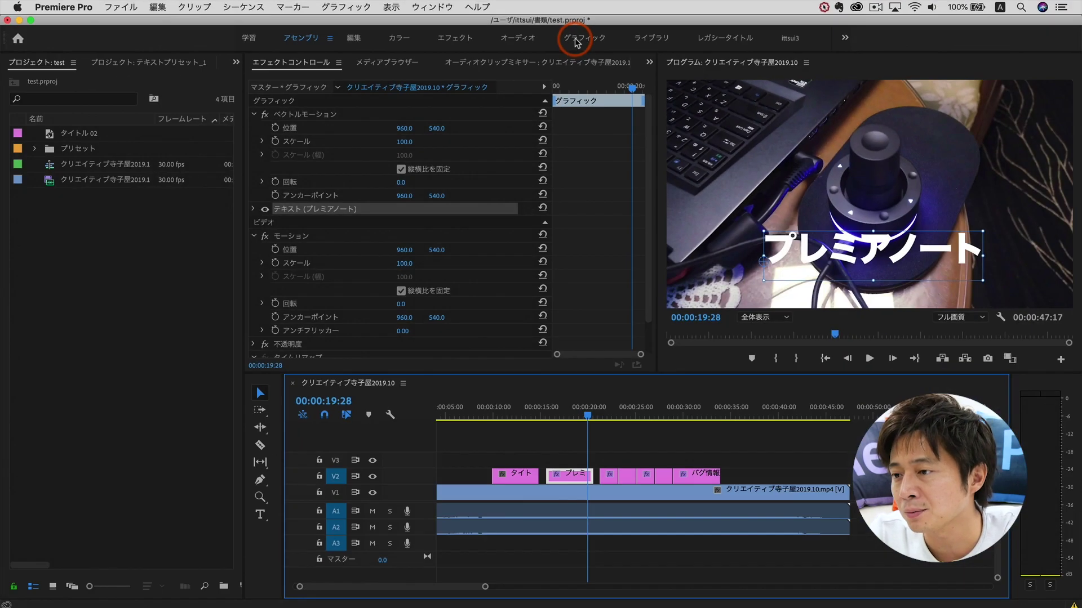
Step: In the Graphics workspace, nudge the プレミアノート caption to position 441.4, 885.4
left_click(546, 103)
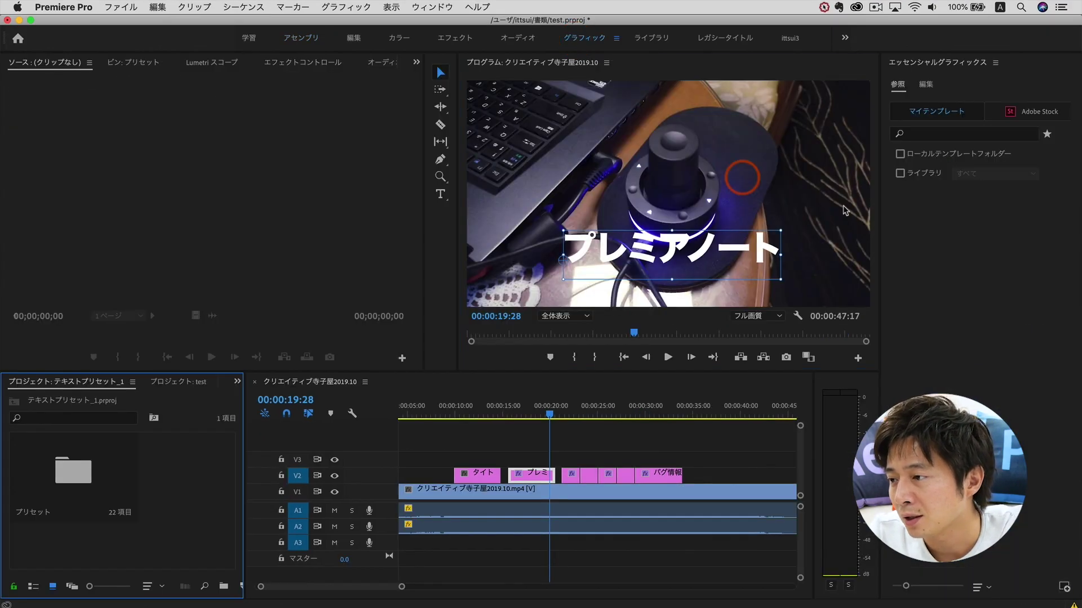
left_click(926, 85)
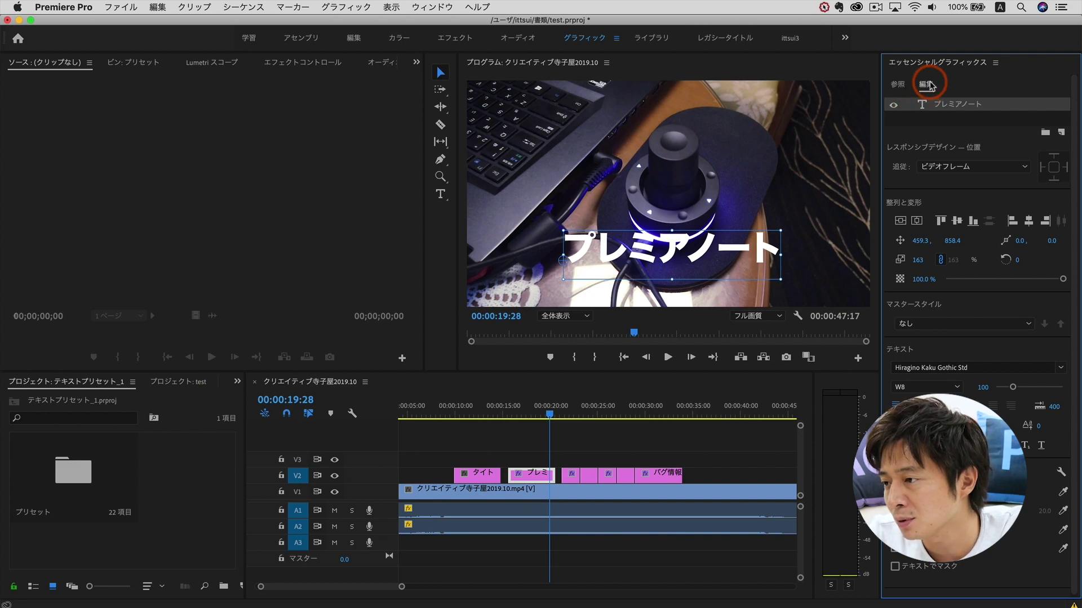
left_click_drag(648, 254, 644, 261)
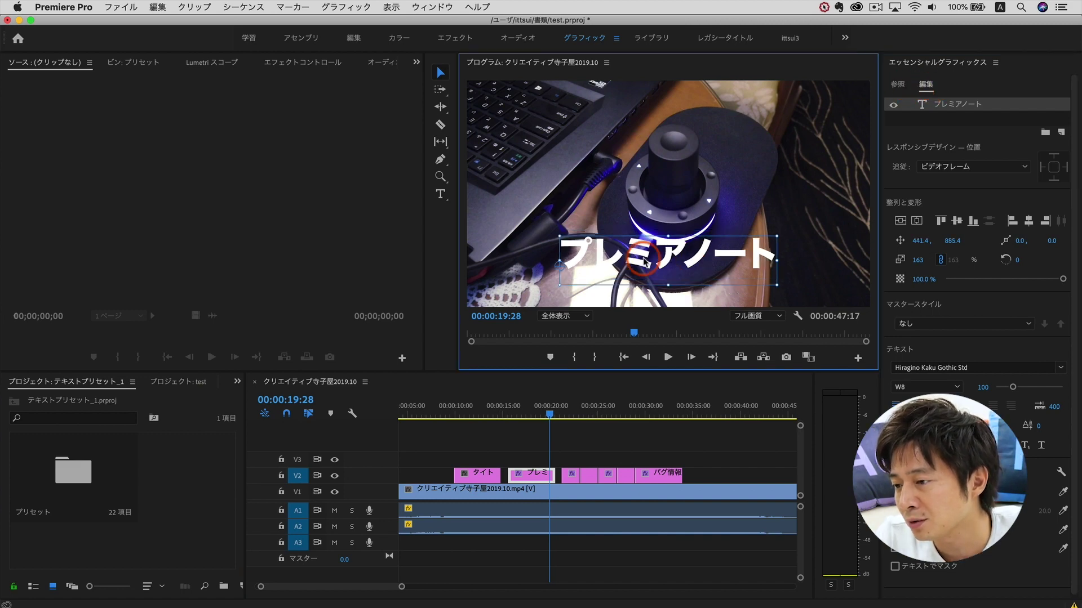
left_click(897, 85)
left_click(926, 84)
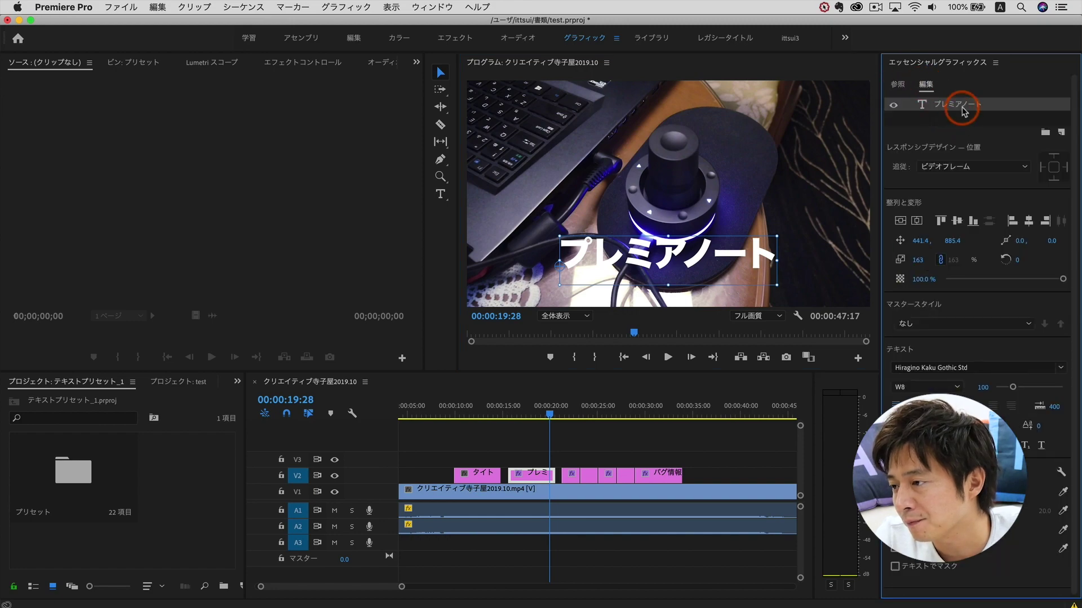
Step: Move to the プレミアノートは caption at 22:09 and select its clip on V2
left_click_drag(578, 414, 583, 414)
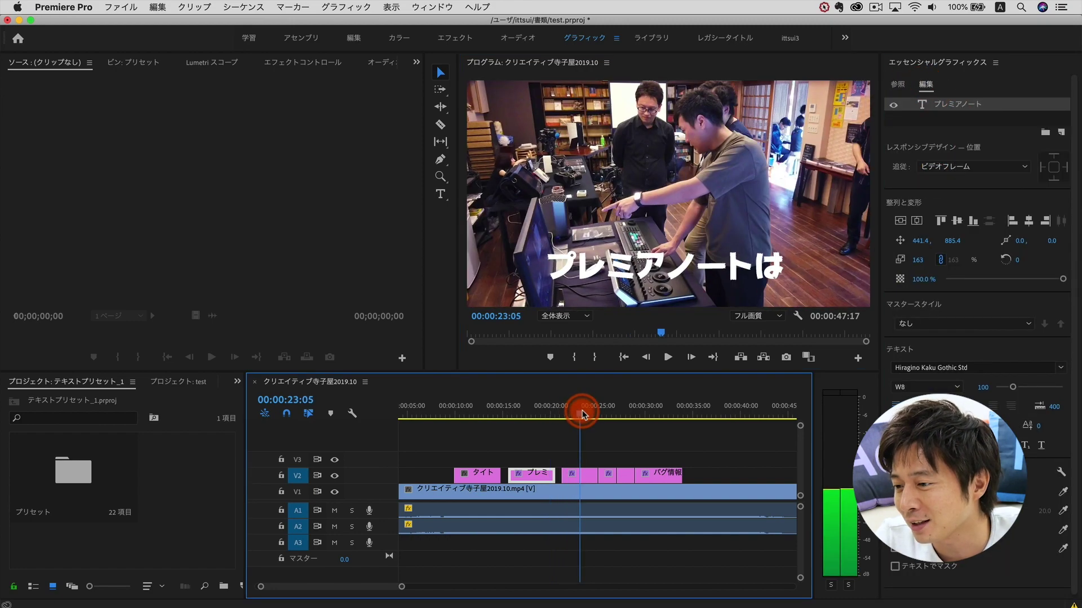
left_click_drag(583, 414, 573, 478)
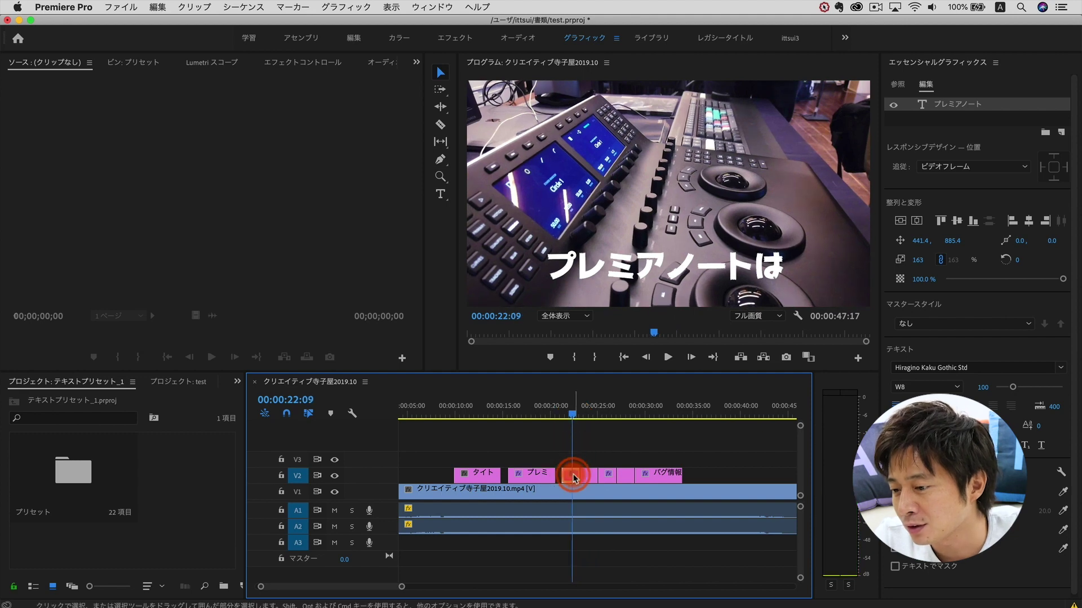
left_click(573, 478)
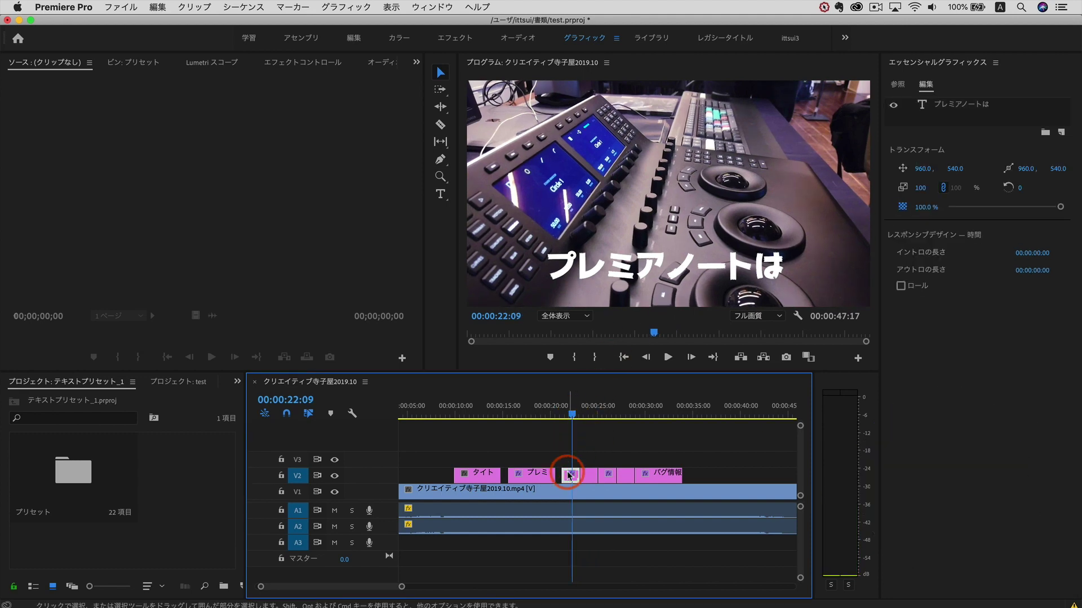
Step: Fill the プレミアノートは caption text with red F40000
left_click(639, 257)
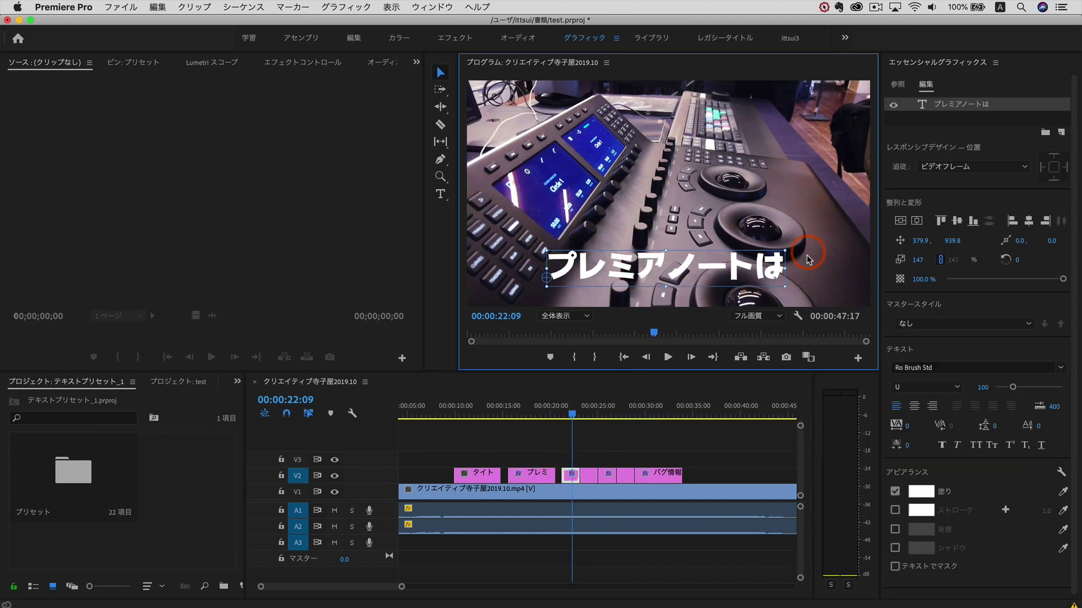
left_click(924, 500)
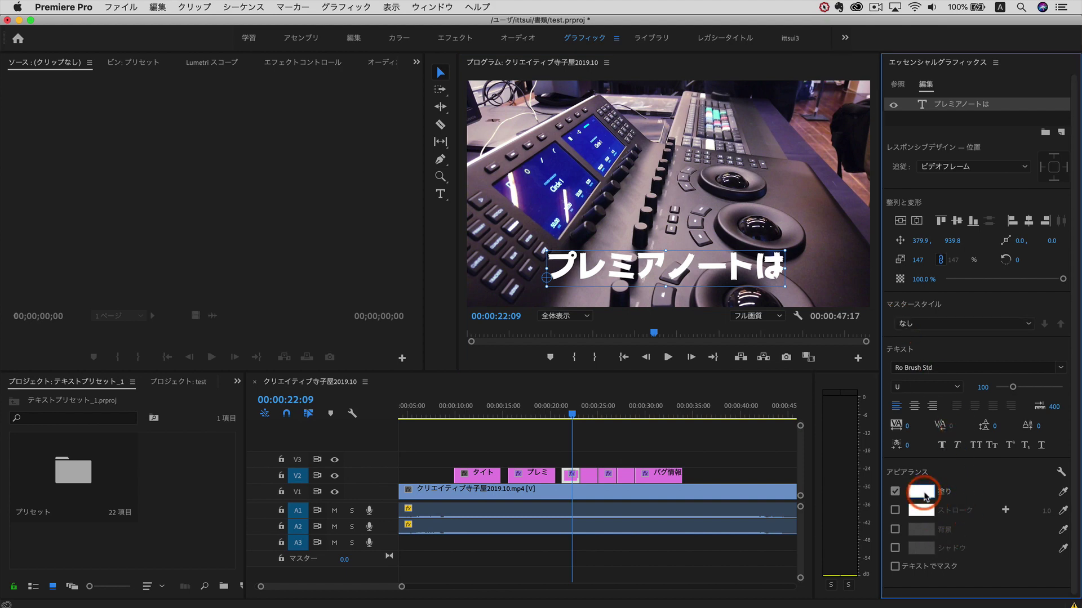
left_click_drag(653, 482, 734, 514)
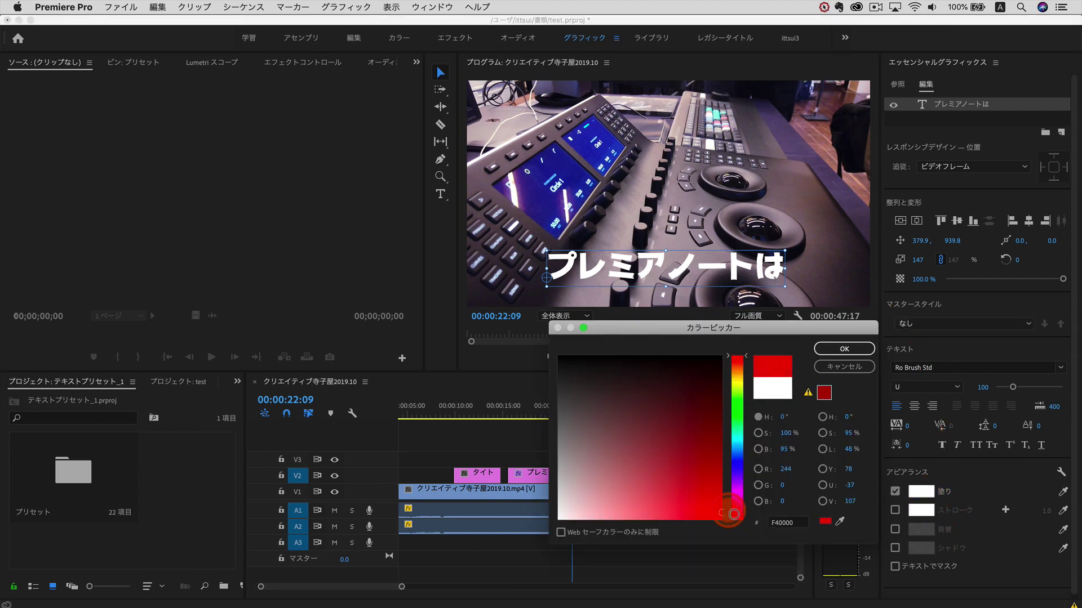
left_click(844, 349)
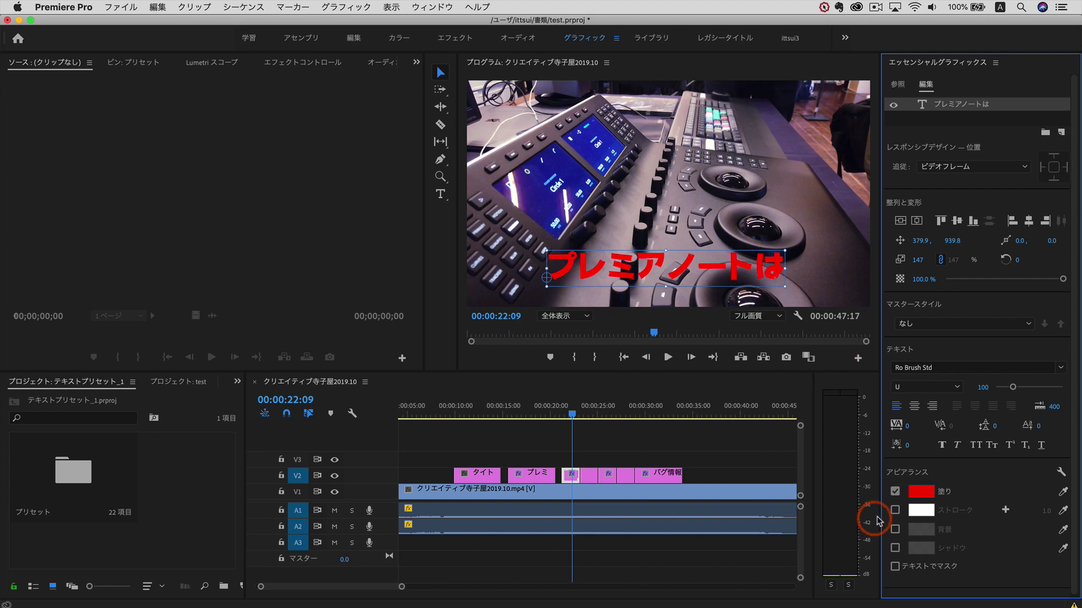
Step: Add a 24-point white stroke to the caption with Round line joins
left_click(895, 510)
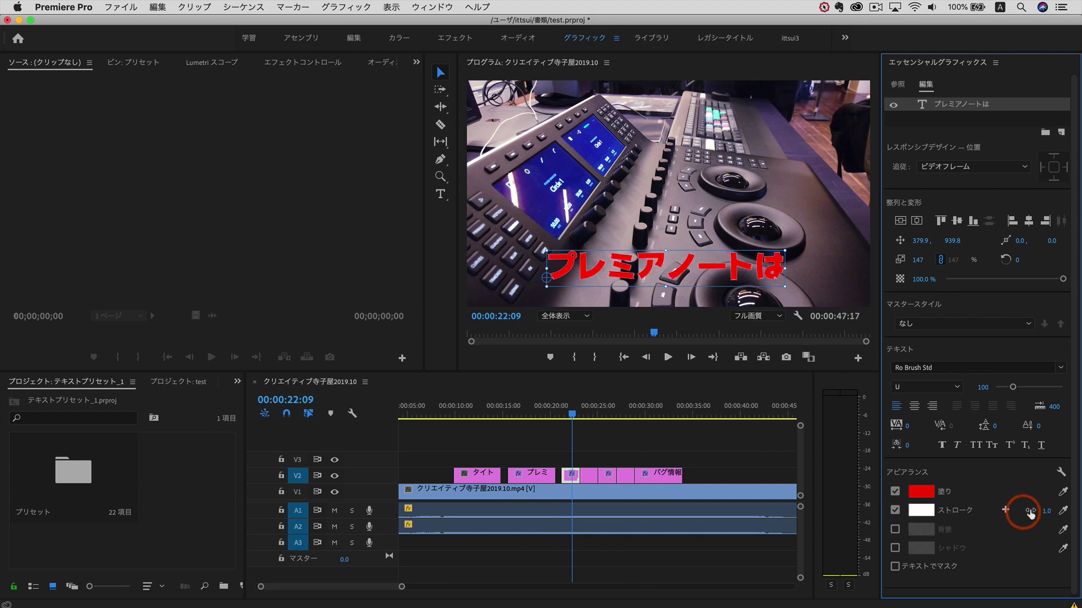
left_click_drag(1041, 511, 1055, 510)
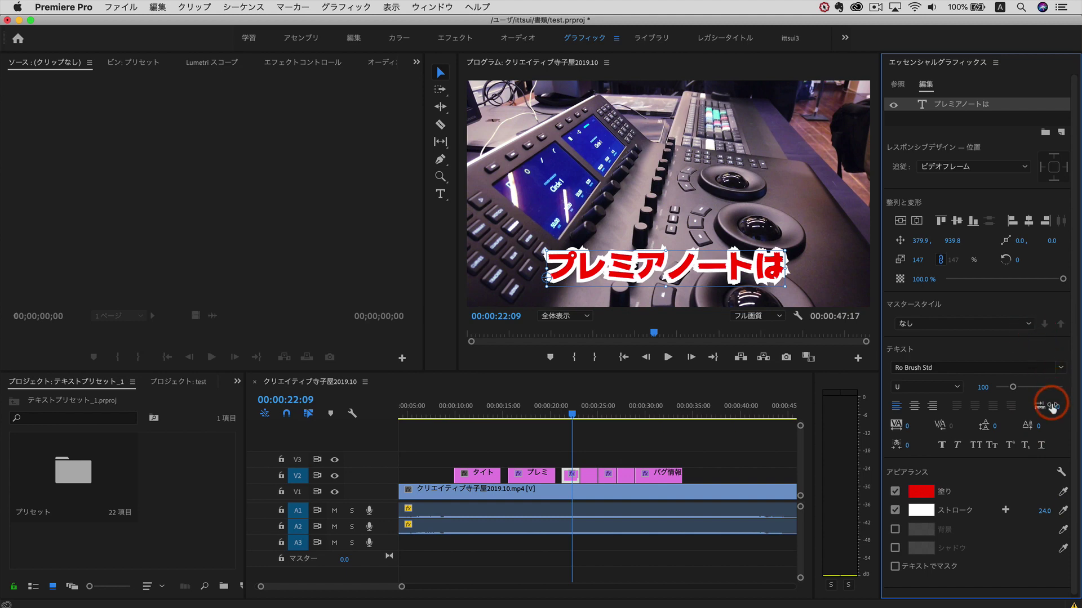
left_click(1062, 472)
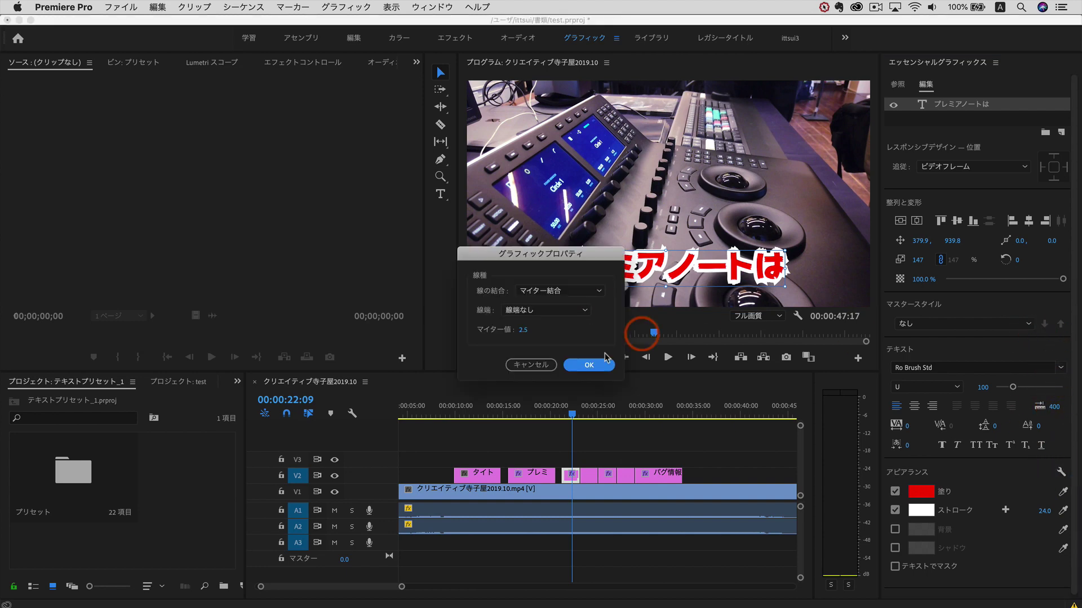
left_click(556, 301)
left_click(551, 311)
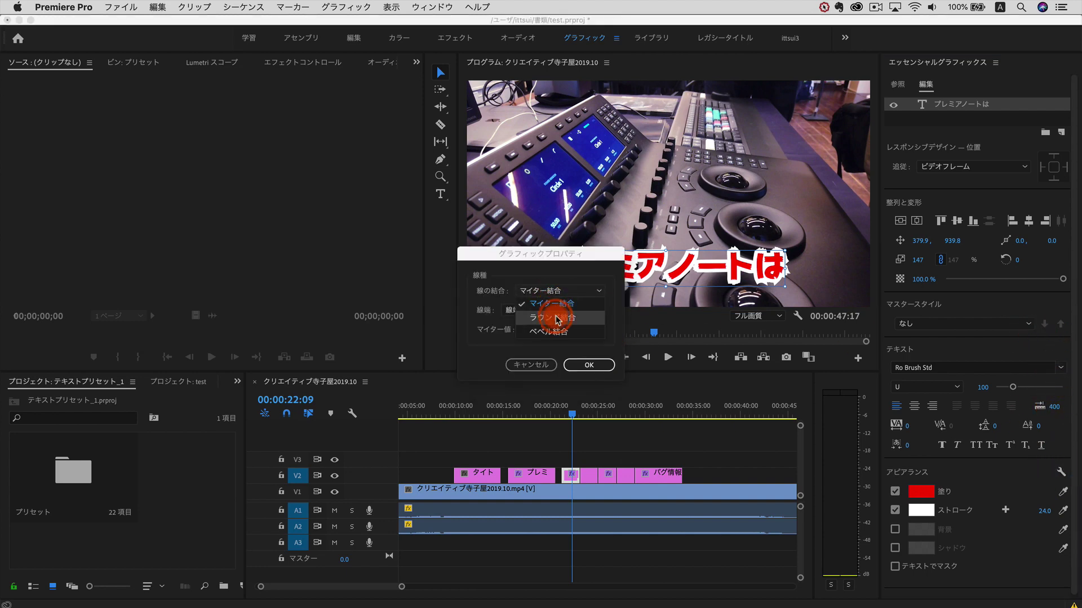
left_click(592, 364)
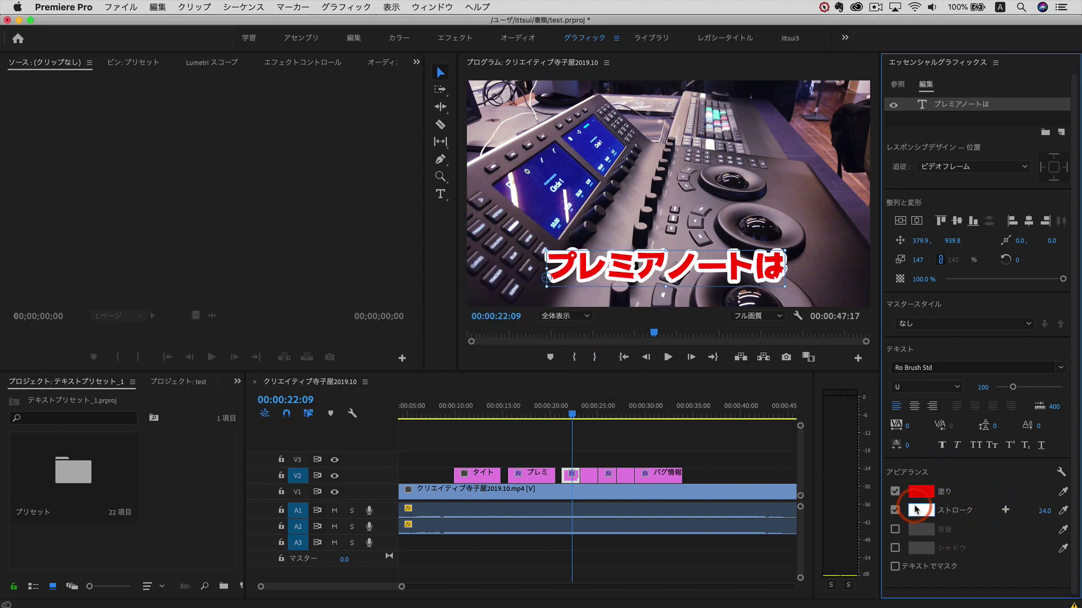
Step: Change the caption font to VDL-LogoJrBlack, trying TA-candy first
left_click(1060, 369)
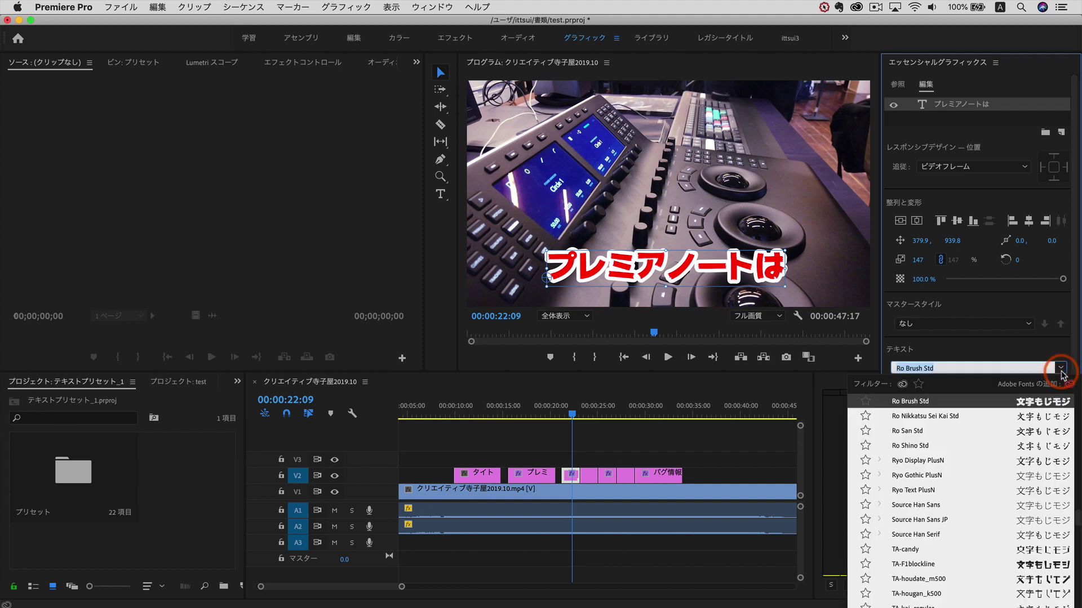
left_click(908, 550)
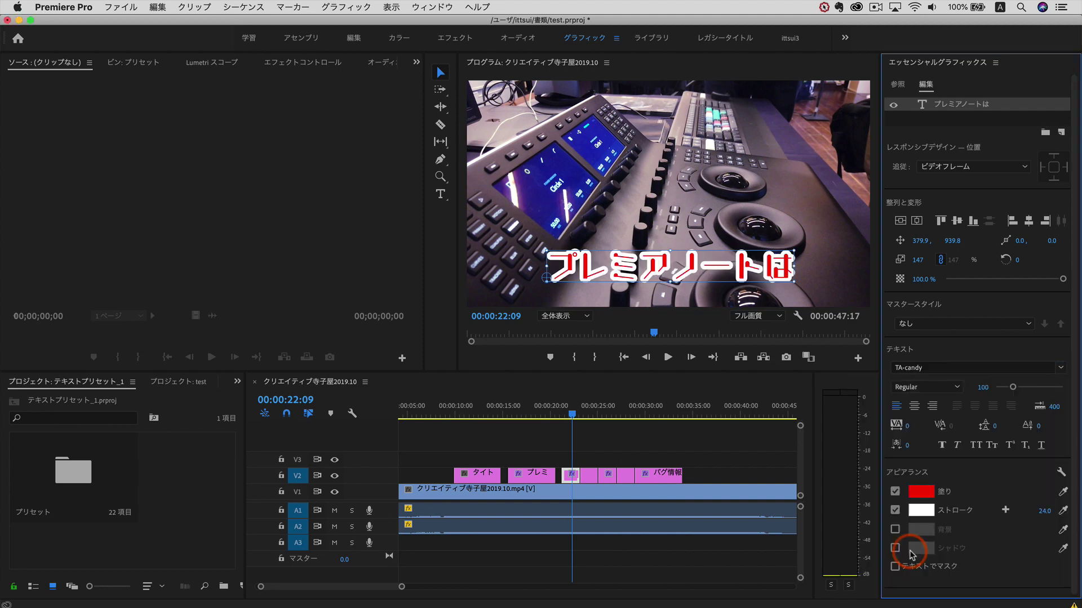
left_click(1061, 369)
scroll(935, 532, "down", 10)
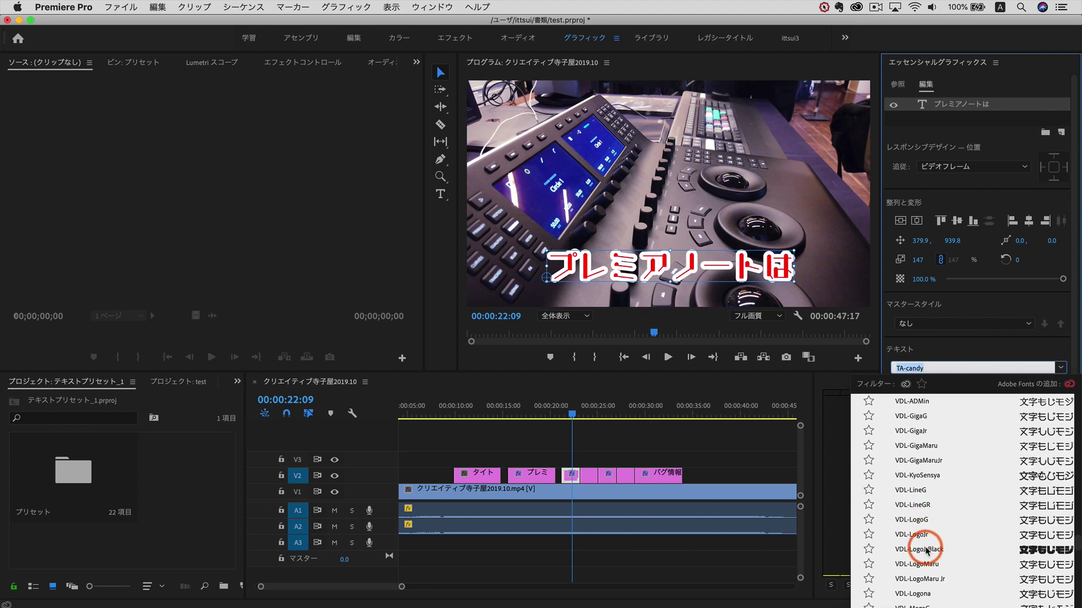
left_click(926, 550)
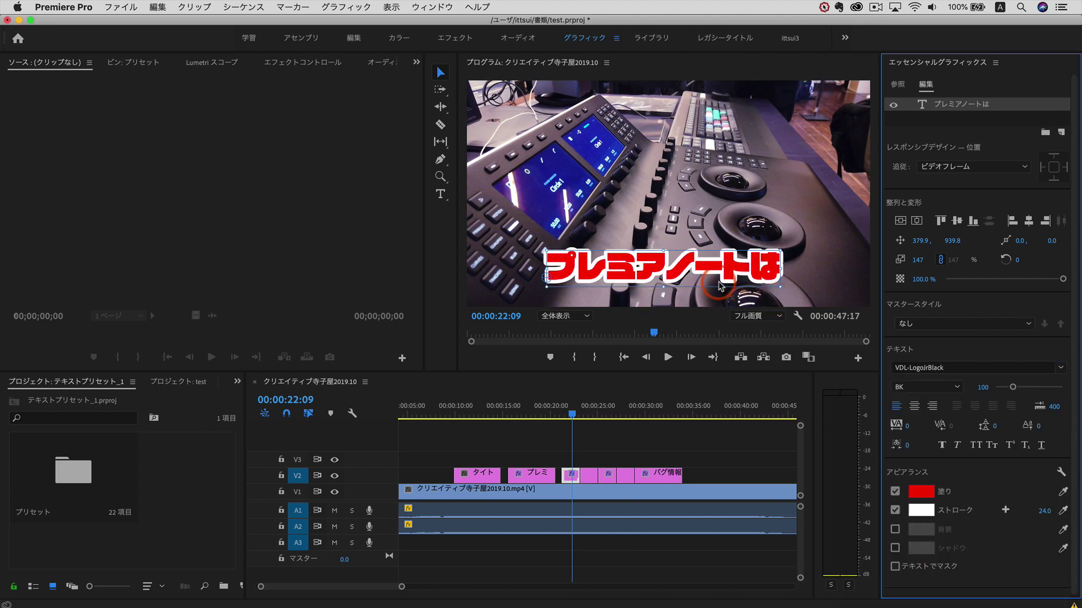
Step: Add a 75% drop shadow at 135° and lower the caption to 382.9, 956.7
left_click_drag(719, 285, 720, 282)
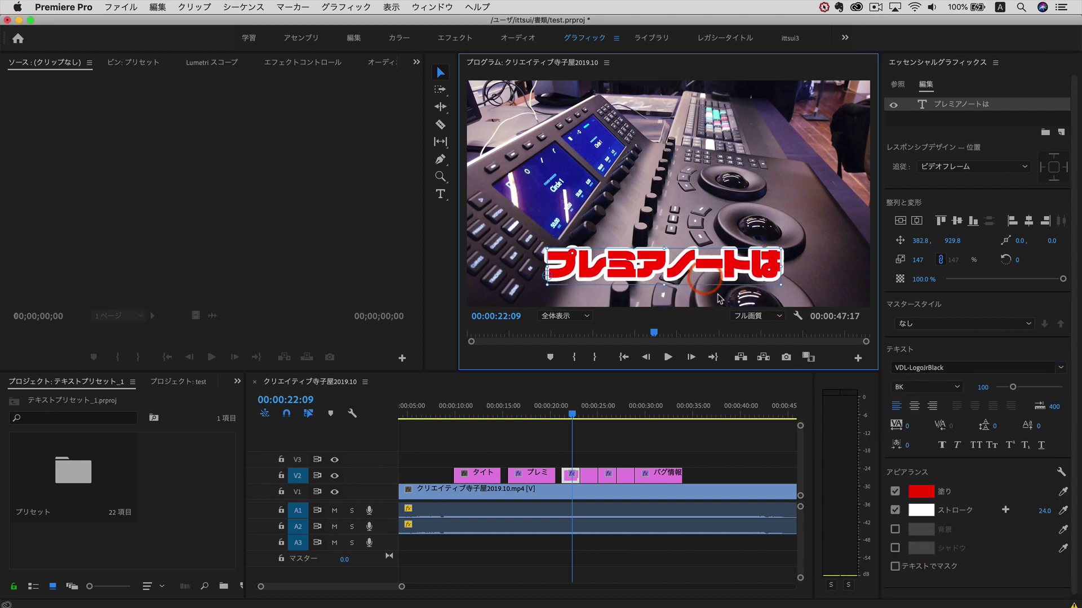
left_click(895, 548)
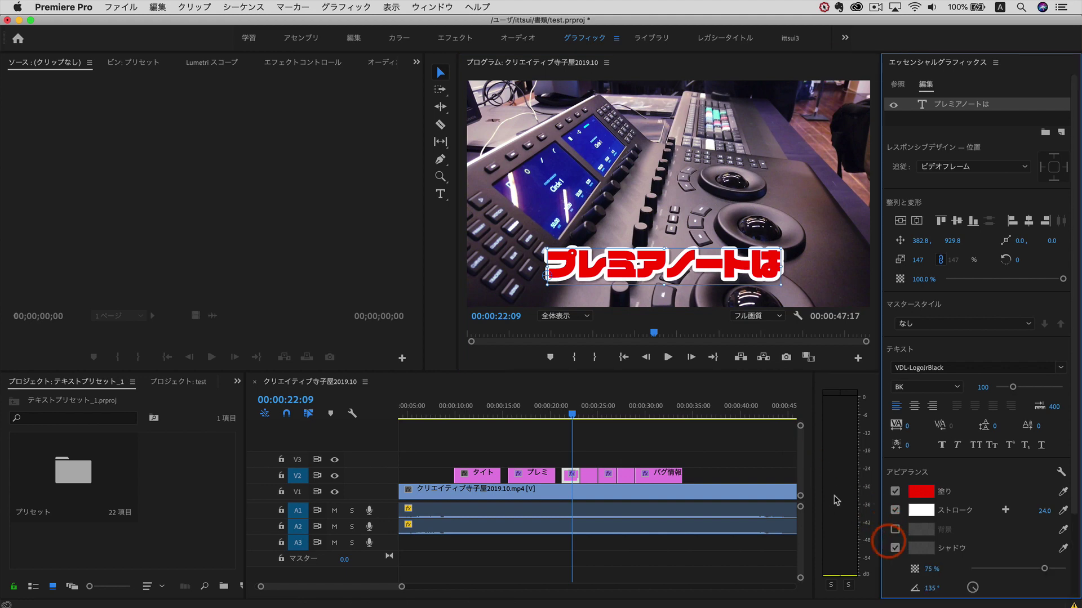
left_click(666, 318)
left_click_drag(655, 276, 655, 282)
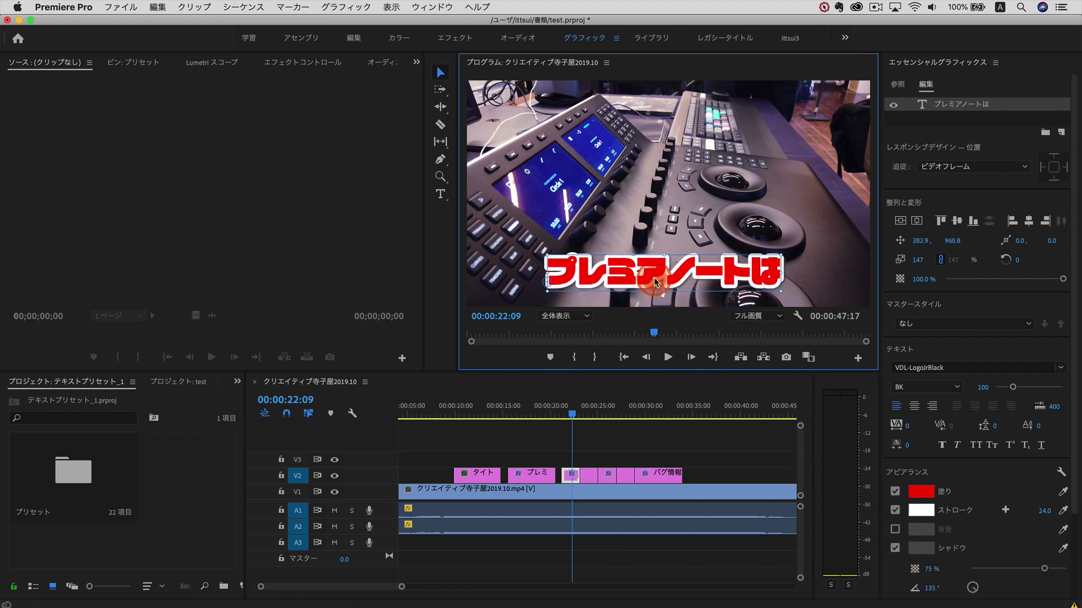
mouse_move(573, 416)
left_mouse_down()
mouse_move(647, 415)
mouse_move(576, 417)
left_mouse_up()
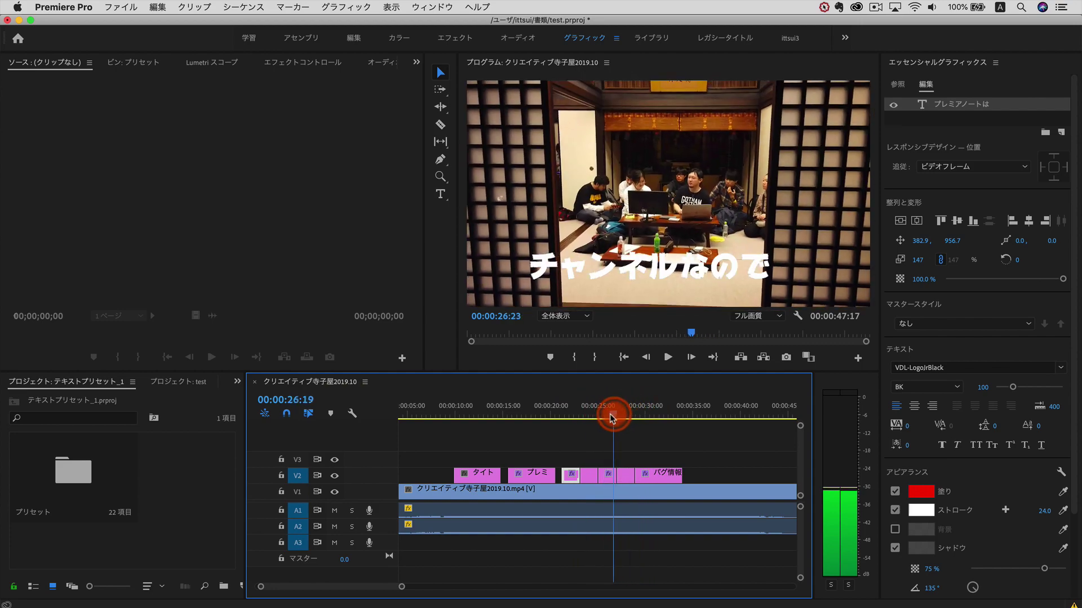
left_click(570, 473)
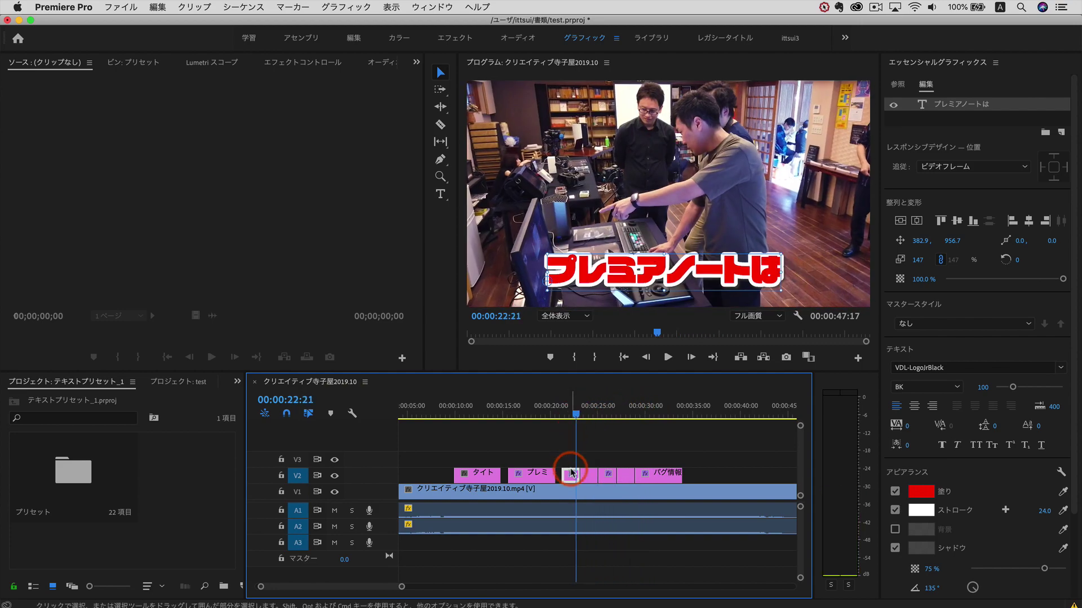
left_click(718, 481)
left_click(567, 412)
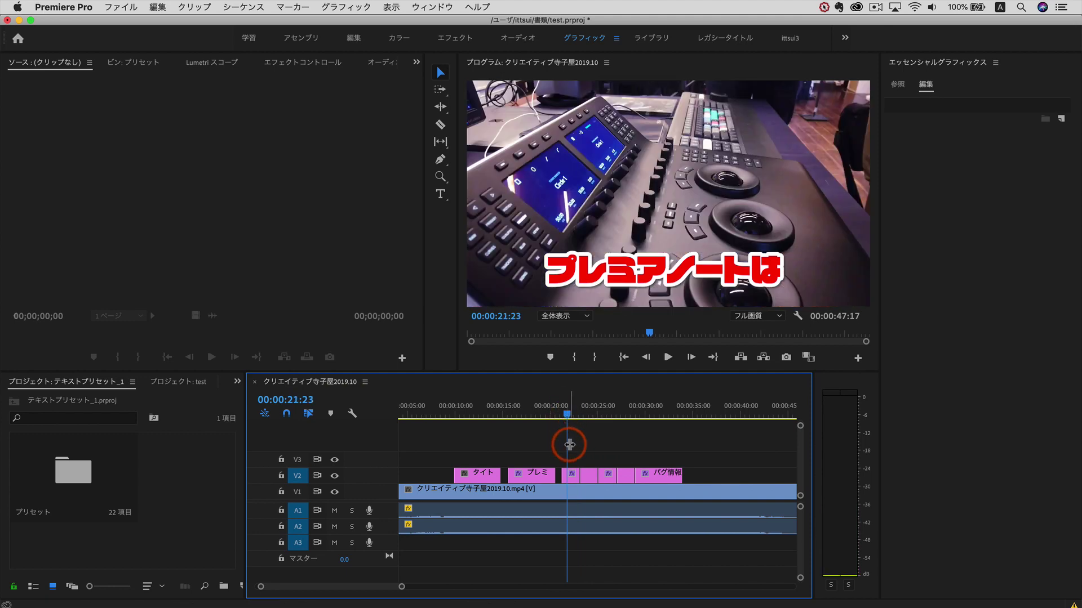
left_click(573, 476)
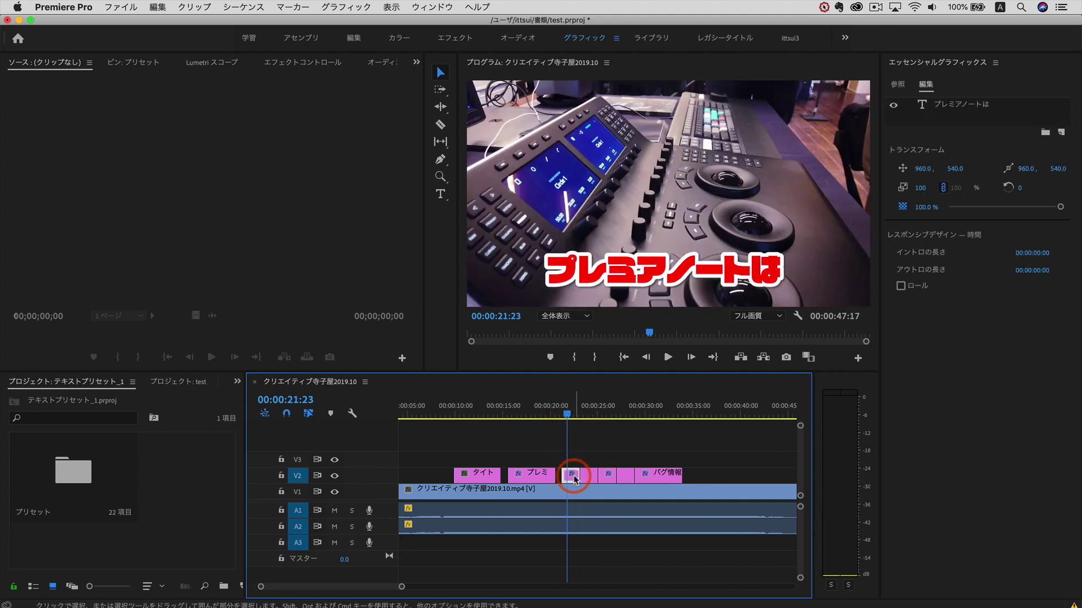
left_click(697, 315)
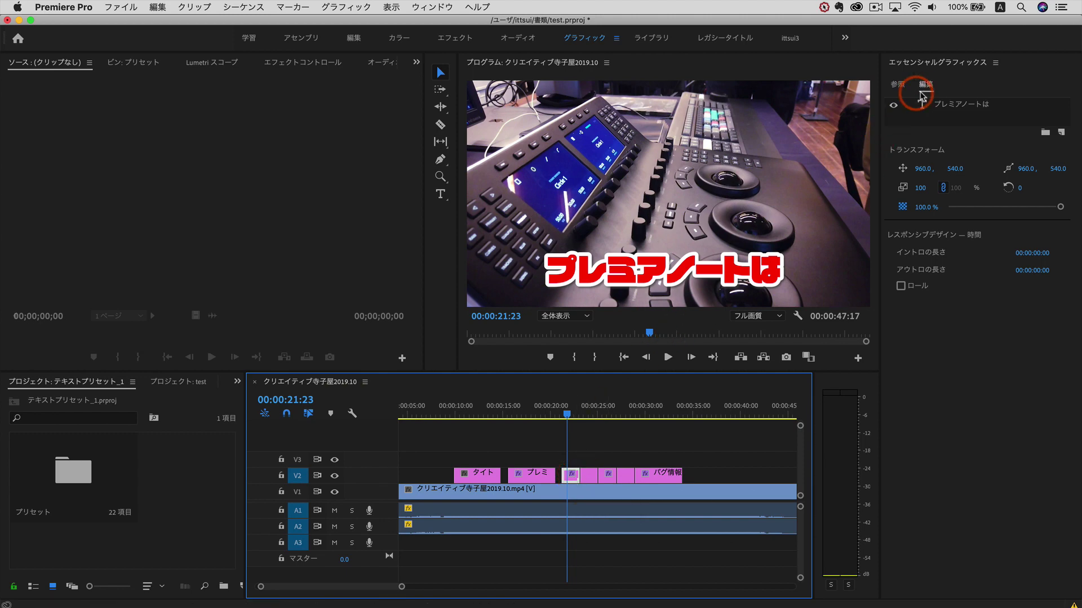
left_click(939, 104)
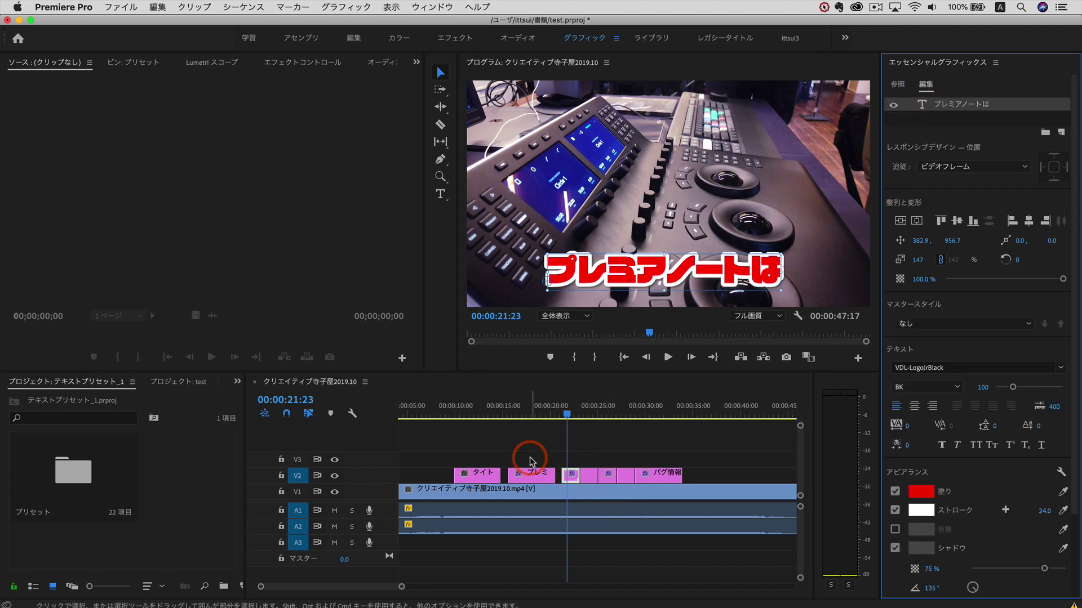
left_click(572, 477)
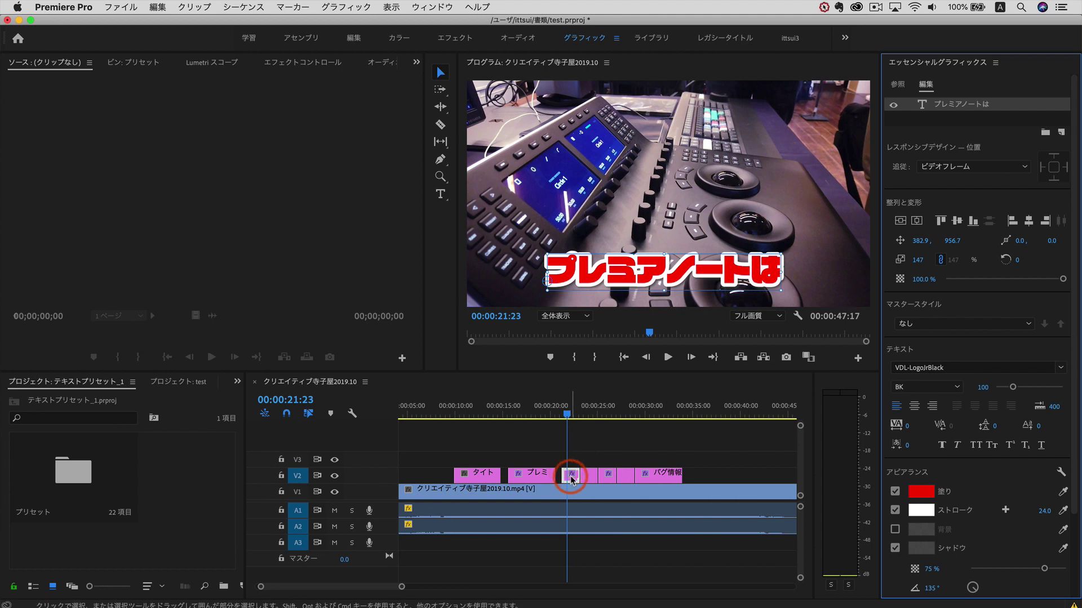
left_click(623, 277)
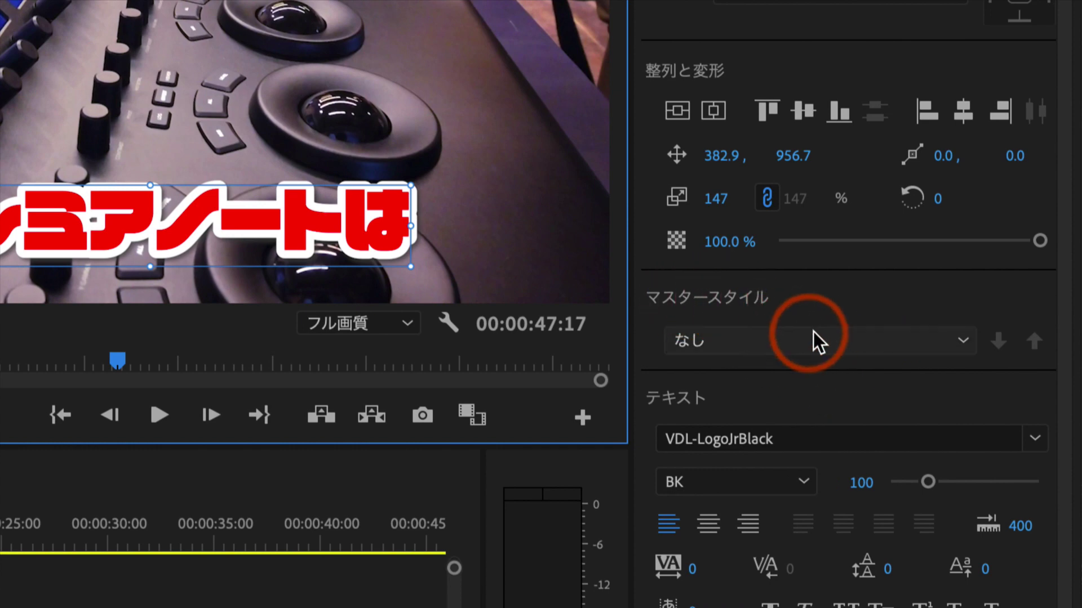
Step: Create a master text style named 赤太文字 from the caption, then show the test project's items
left_click(829, 340)
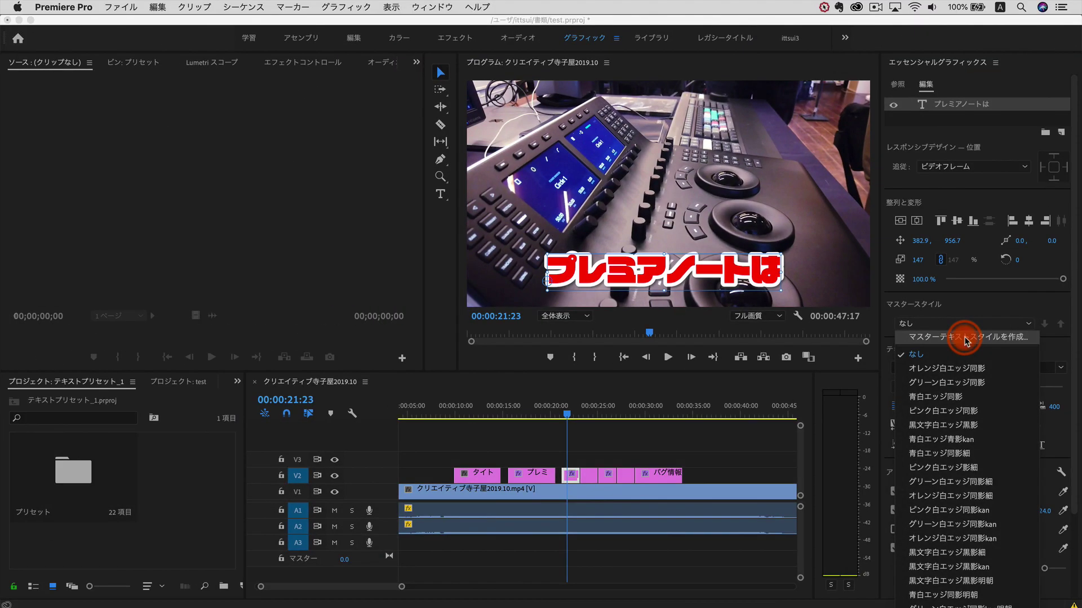
left_click(827, 380)
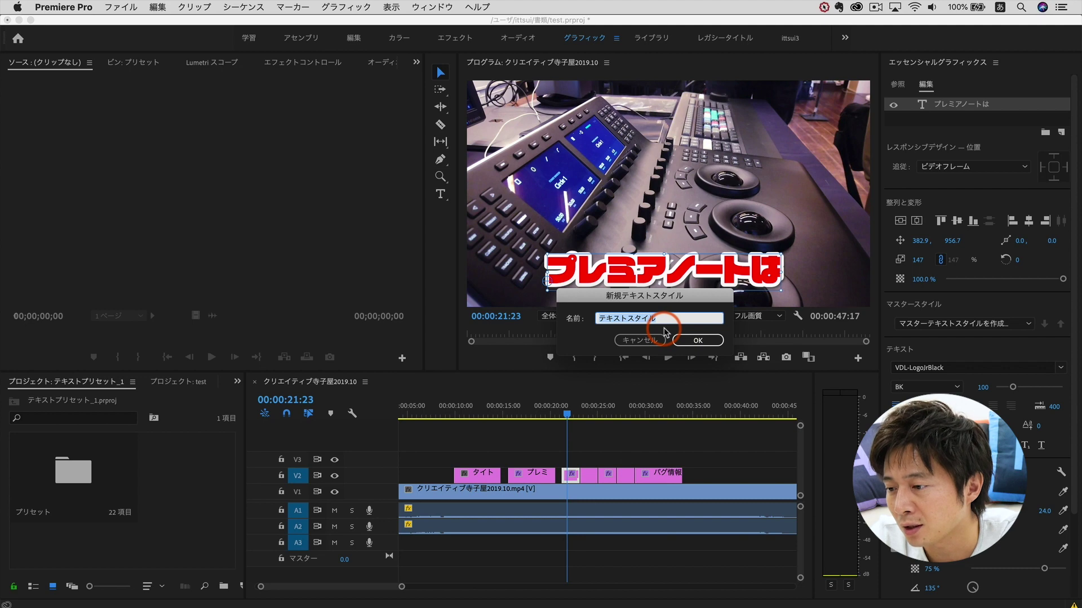
type("赤ふと")
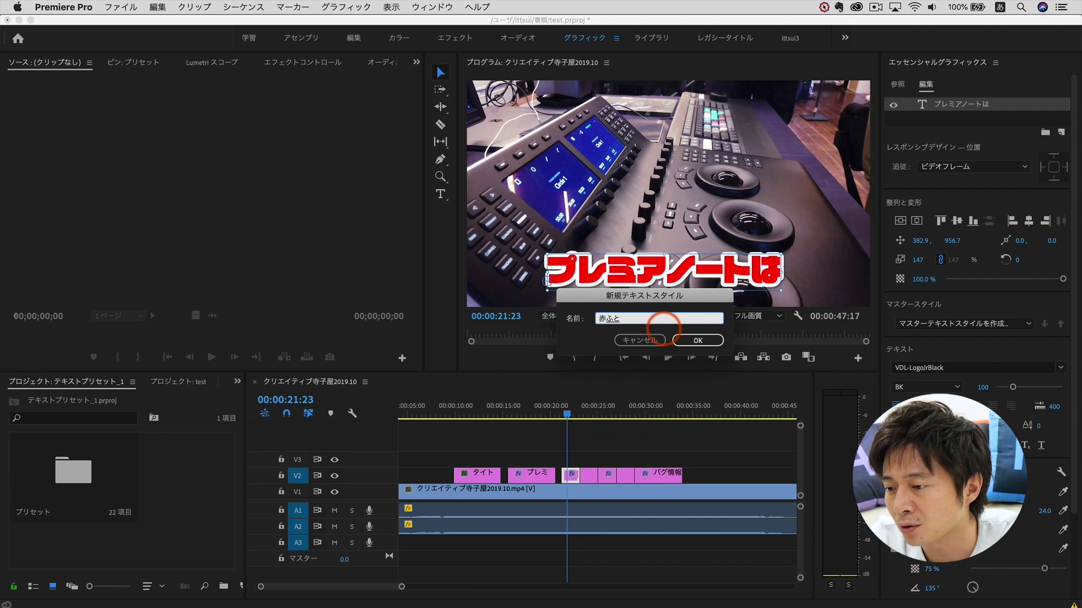
key("space")
key("space")
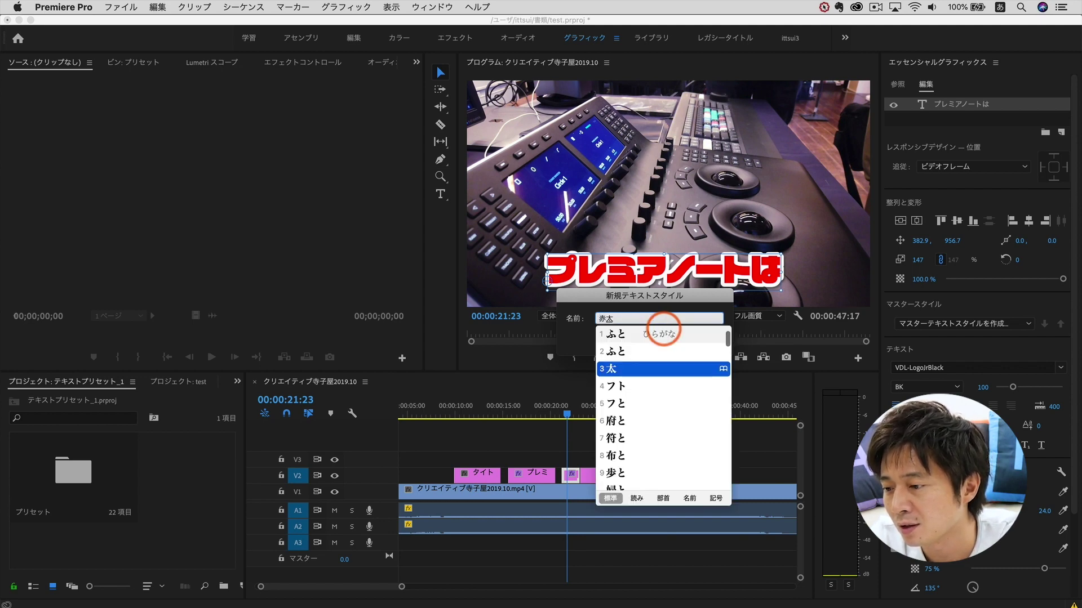
type("文字")
key("Return")
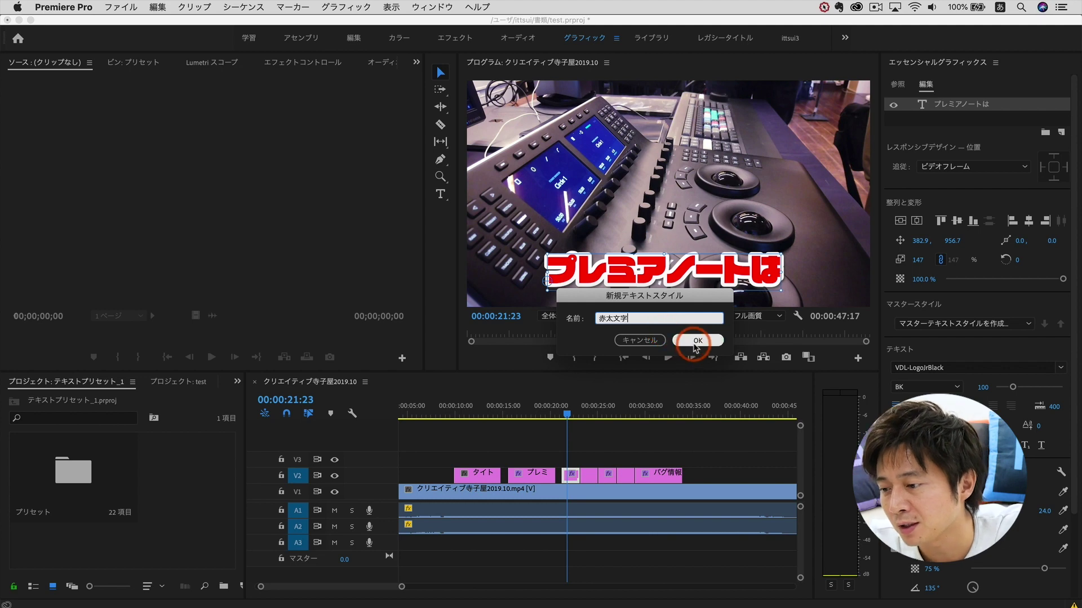
left_click(696, 342)
left_click(121, 485)
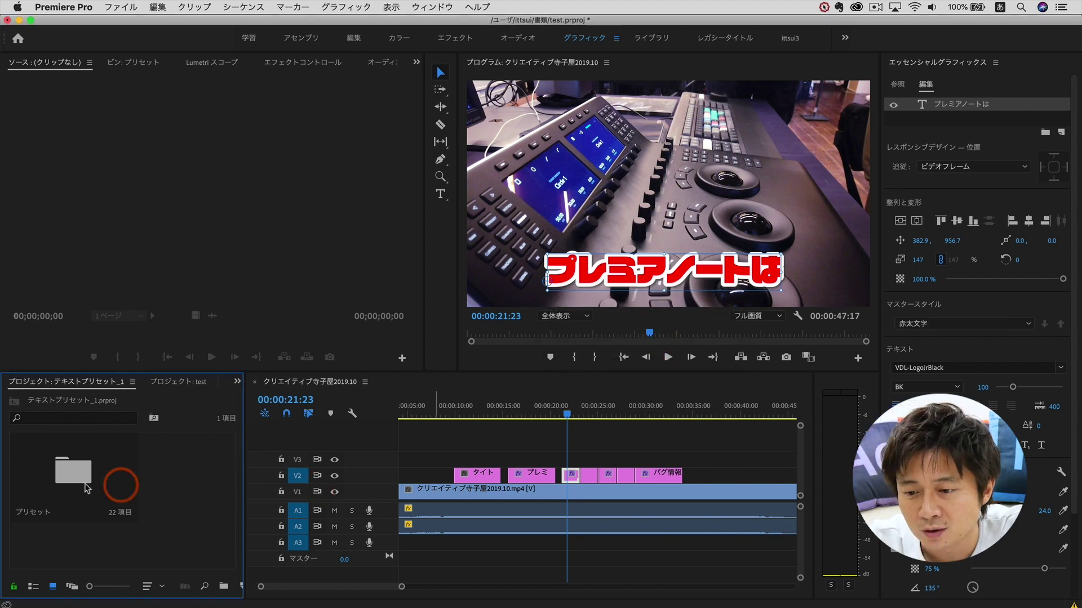
left_click(169, 384)
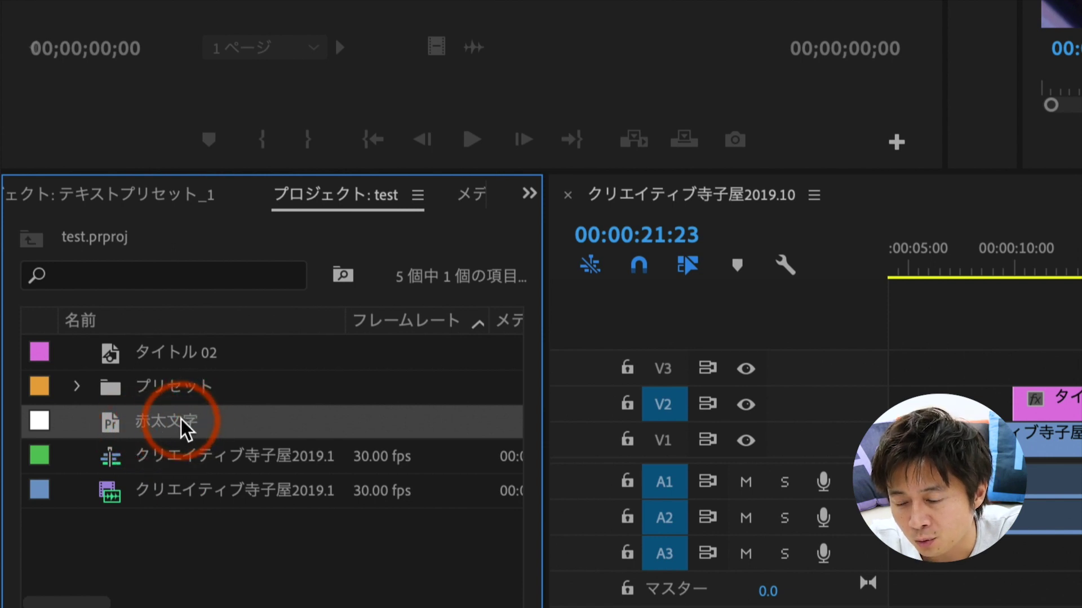
Step: Switch the test project to Icon View and scroll to the 赤太文字 style thumbnail
left_click(62, 607)
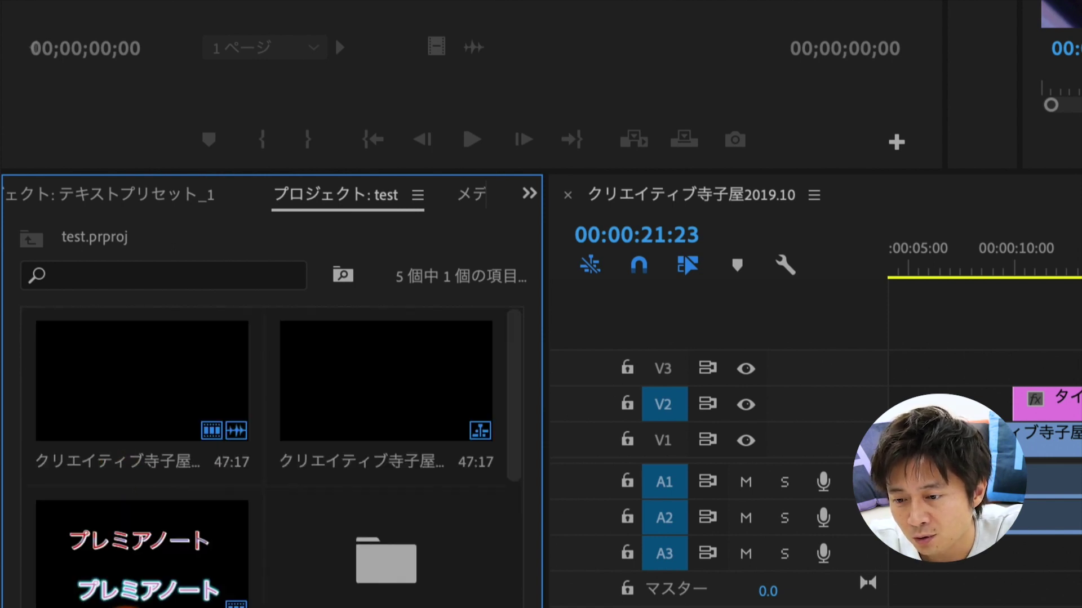
scroll(188, 535, "down", 3)
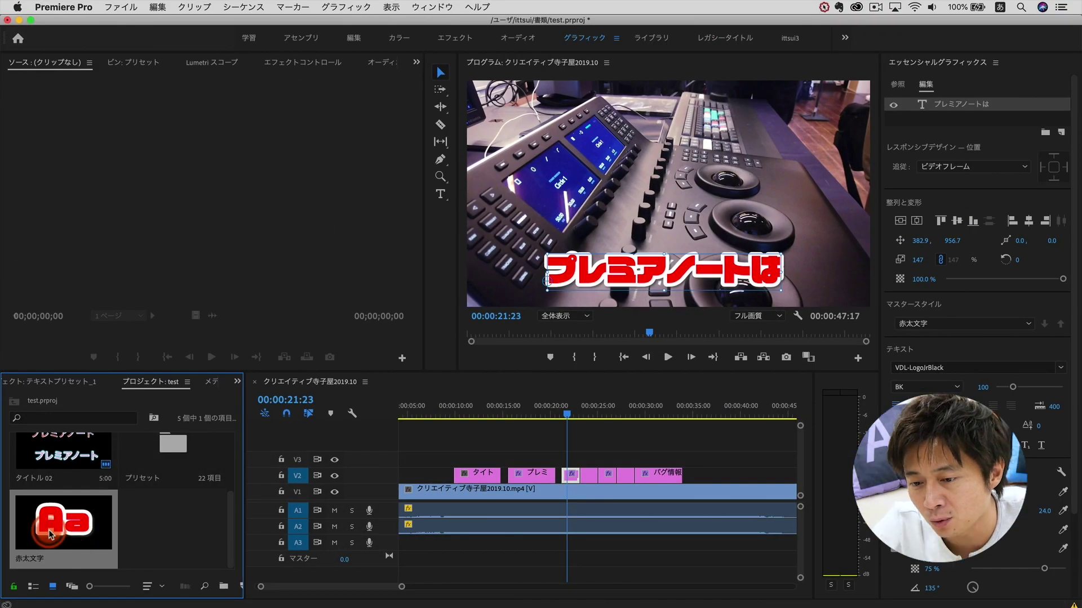
Step: Select the caption clips on track V2 and drop the 赤太文字 style onto them
left_click(592, 414)
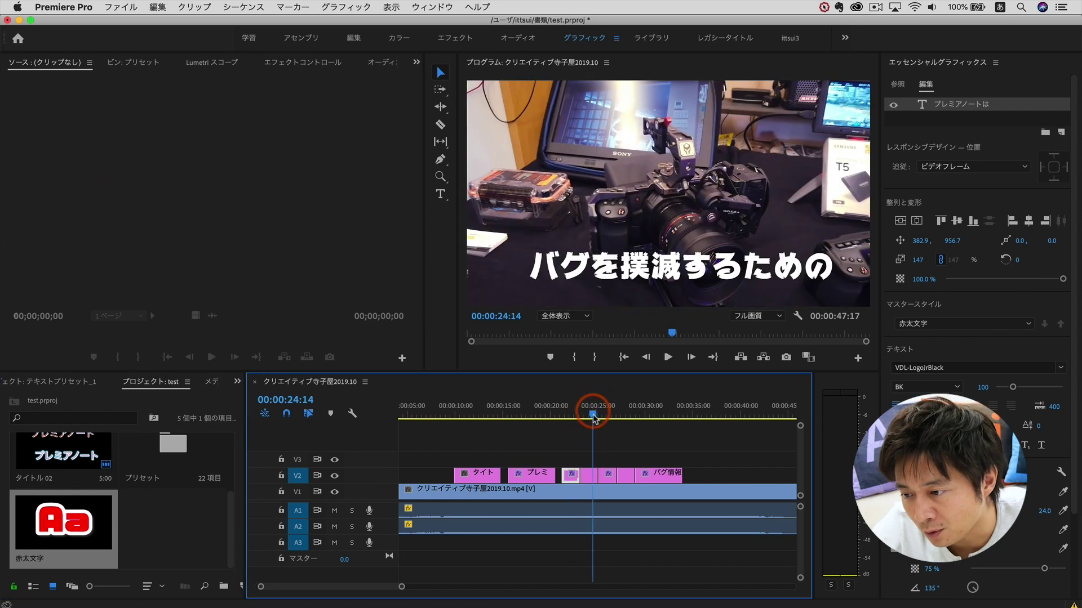
left_click(650, 462)
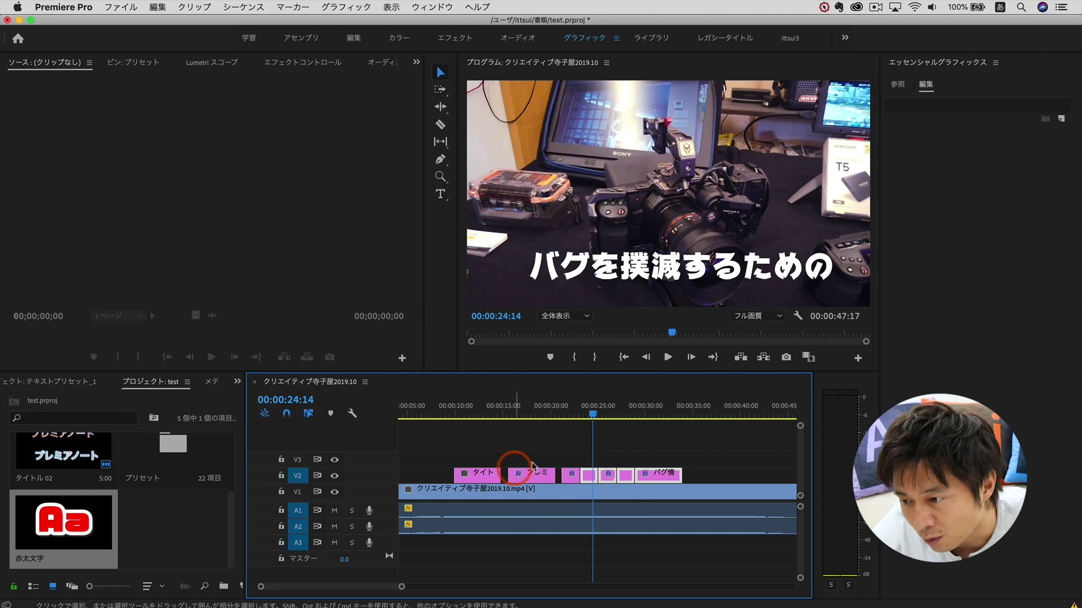
left_click_drag(668, 446, 592, 481)
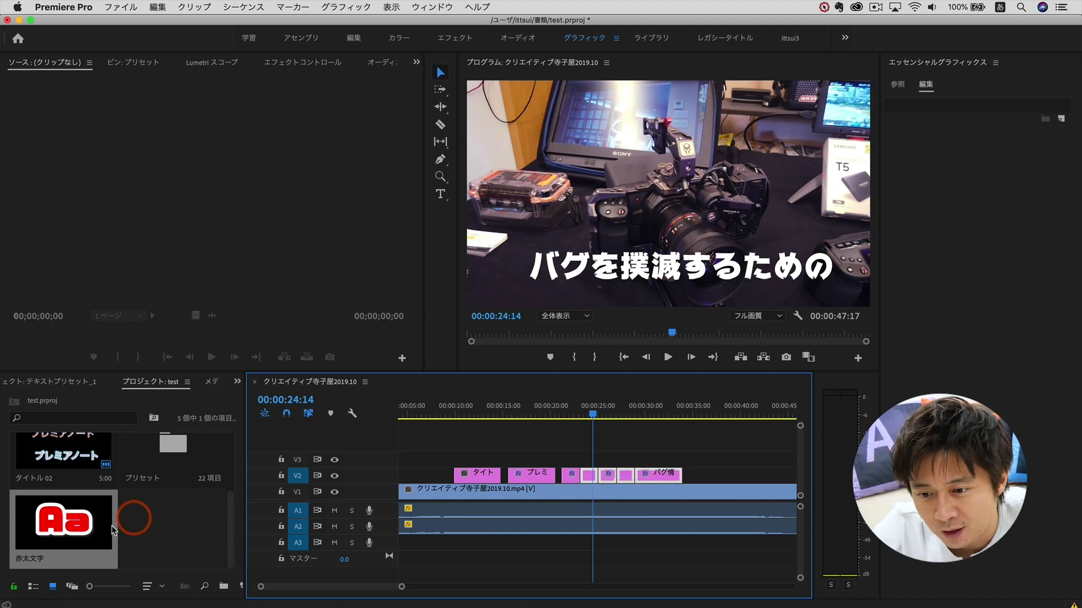
left_click_drag(71, 535, 592, 477)
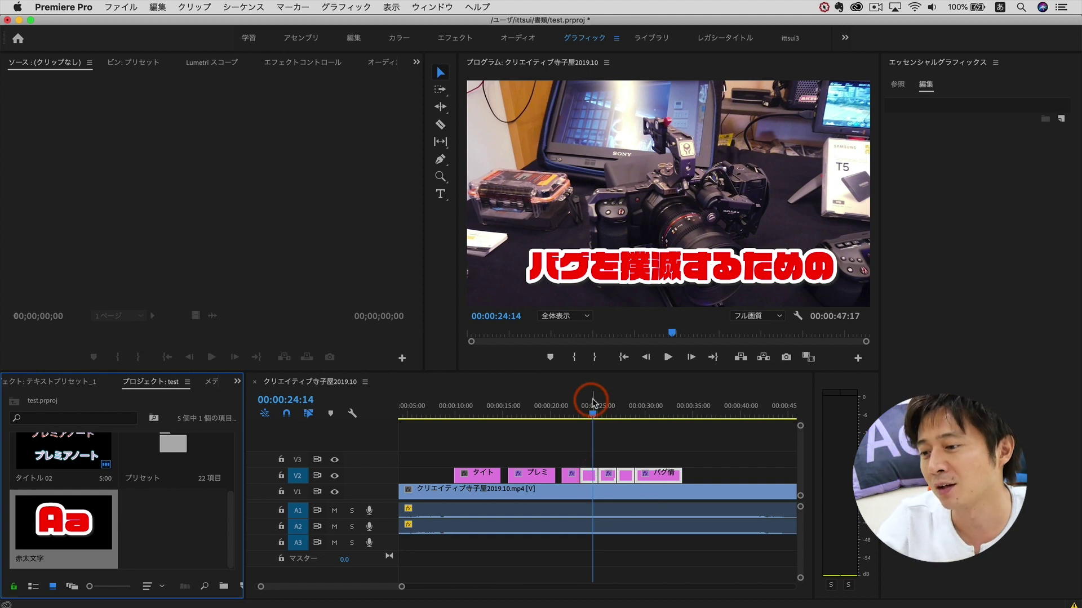
Step: Play back the restyled captions and park on the コメント欄に caption
key("space")
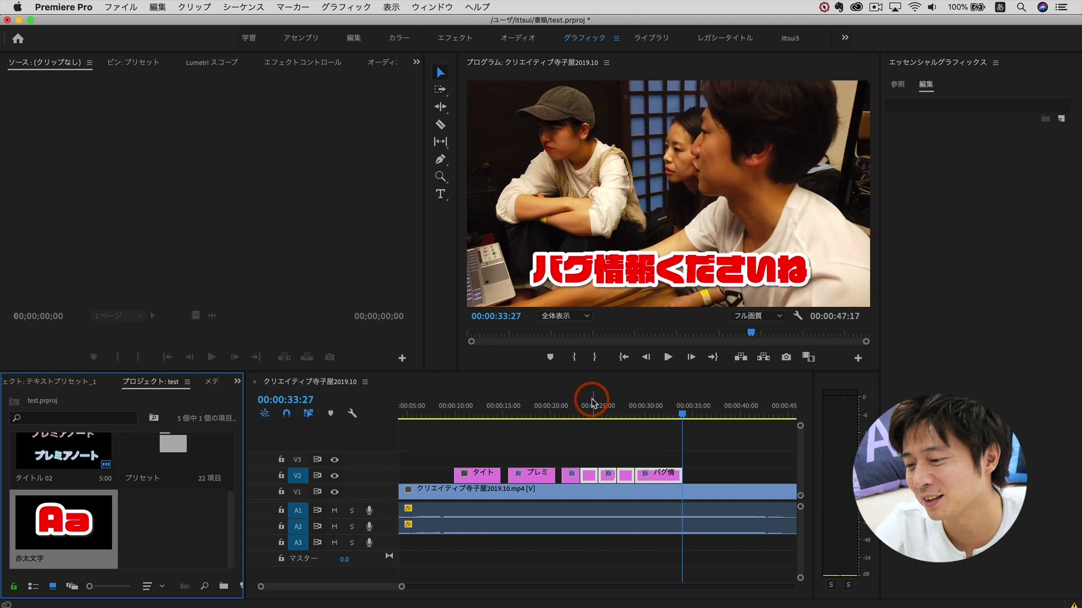
left_click(591, 403)
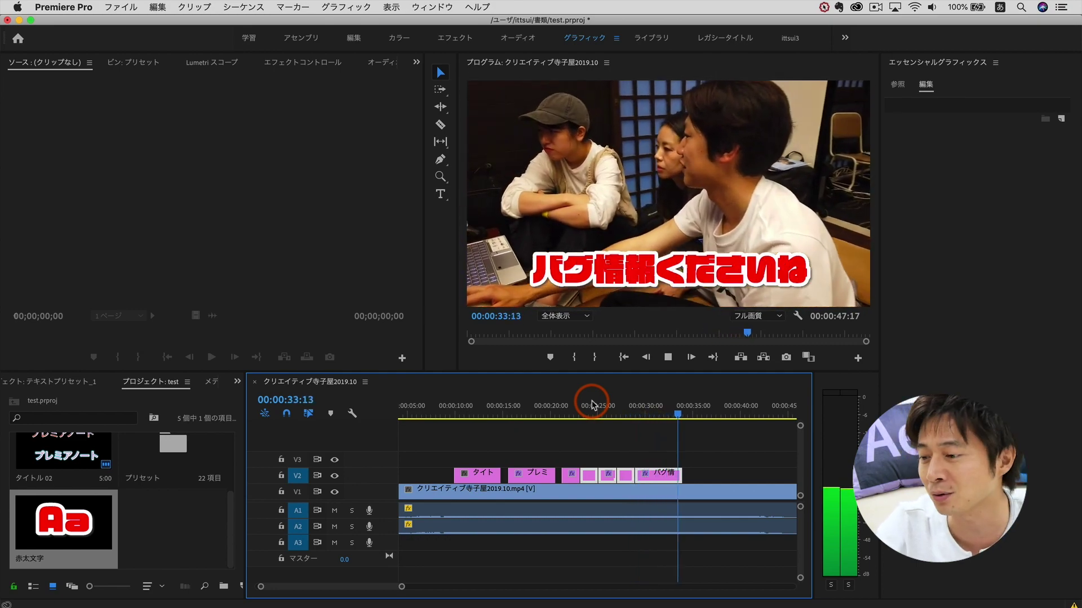
left_click(592, 404)
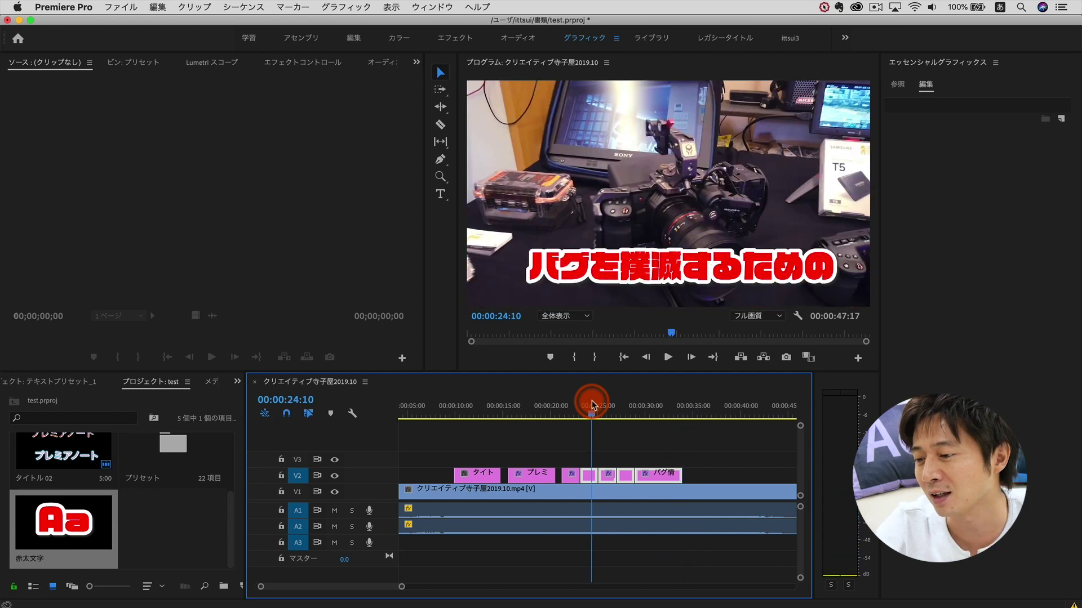
left_click_drag(618, 405, 626, 415)
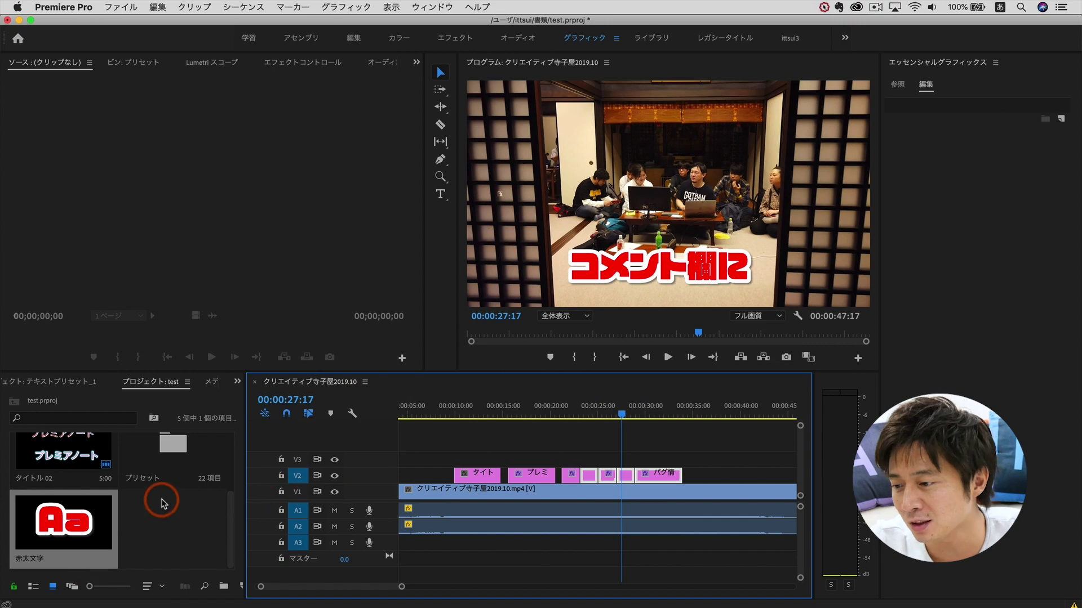
Step: Check the コメント欄に caption's master style is 赤太文字, then open the プリセット bin
left_click(896, 93)
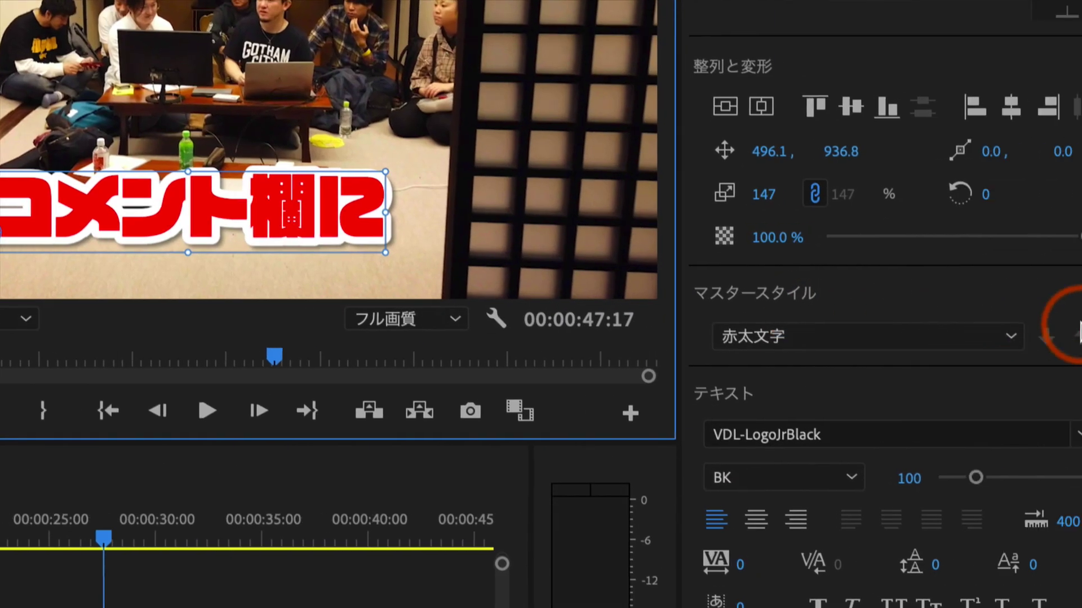
left_click(1006, 326)
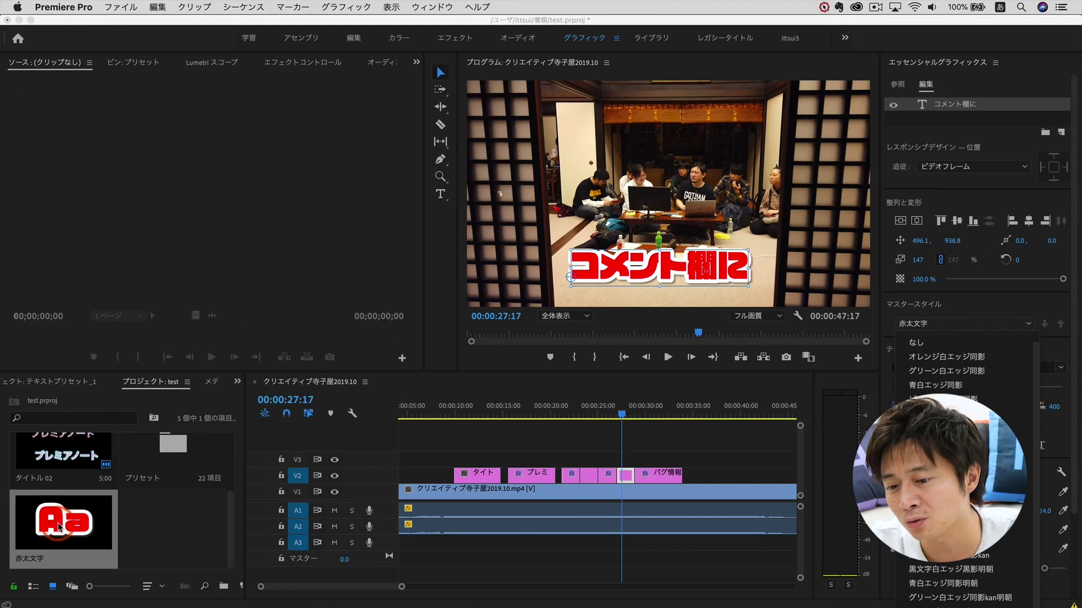
left_click(62, 528)
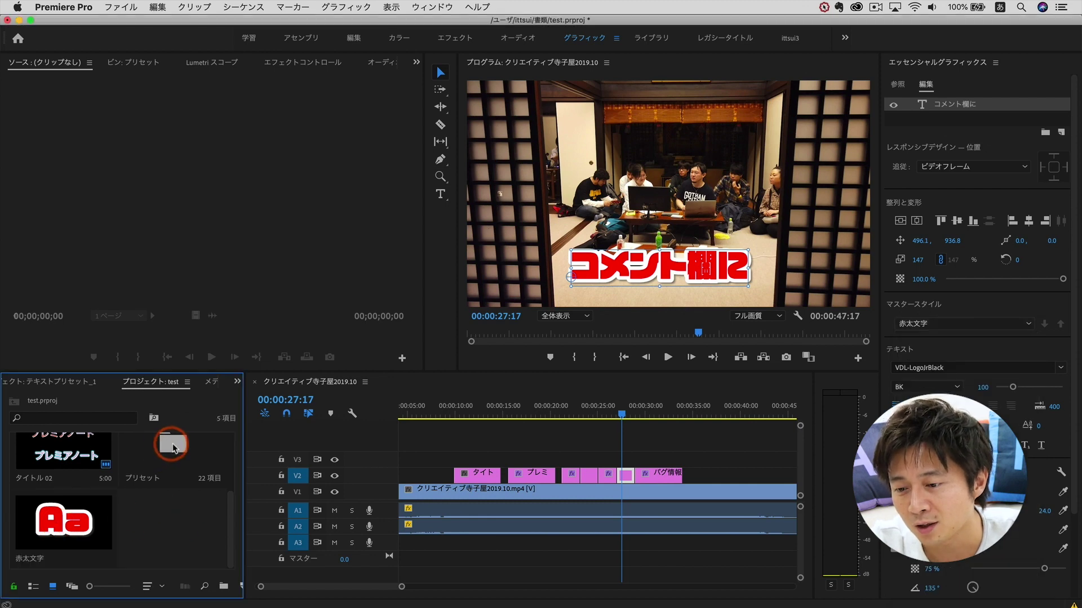
double_click(171, 444)
Step: Apply the 青白エッジ青影kan, ピンク白エッジ同影kan and ピンク白エッジ影細 presets to the caption clip in turn
left_click(113, 63)
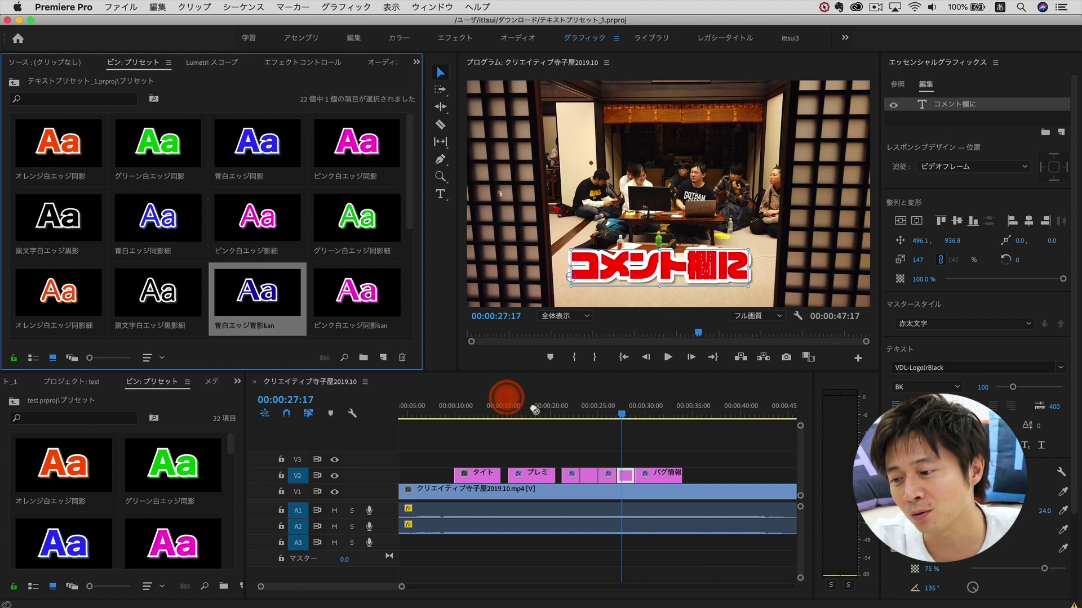
left_click_drag(243, 291, 625, 475)
left_click_drag(354, 283, 625, 475)
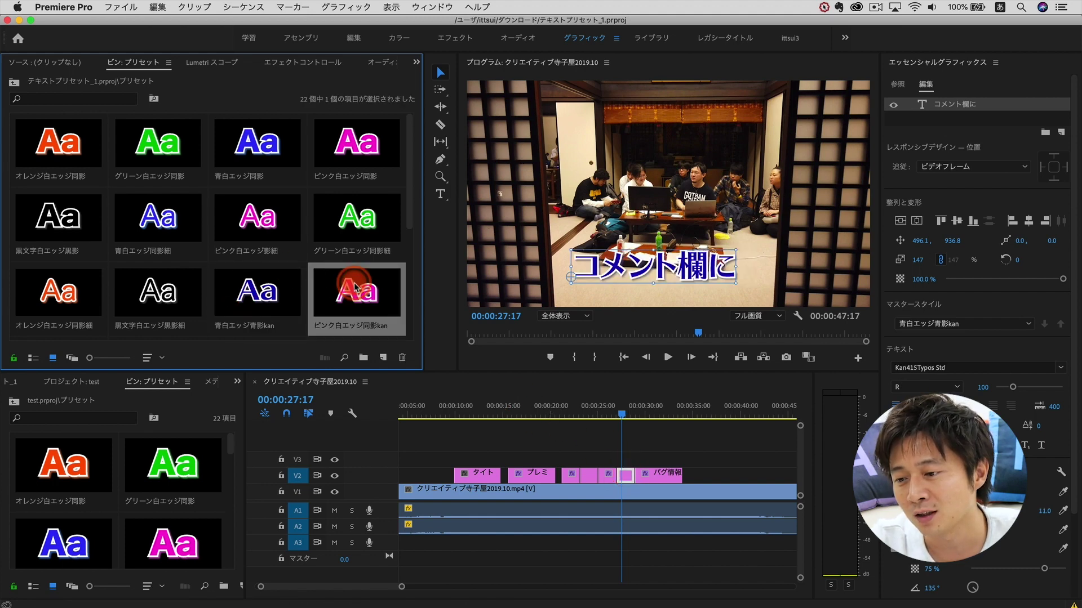
left_click_drag(237, 213, 625, 475)
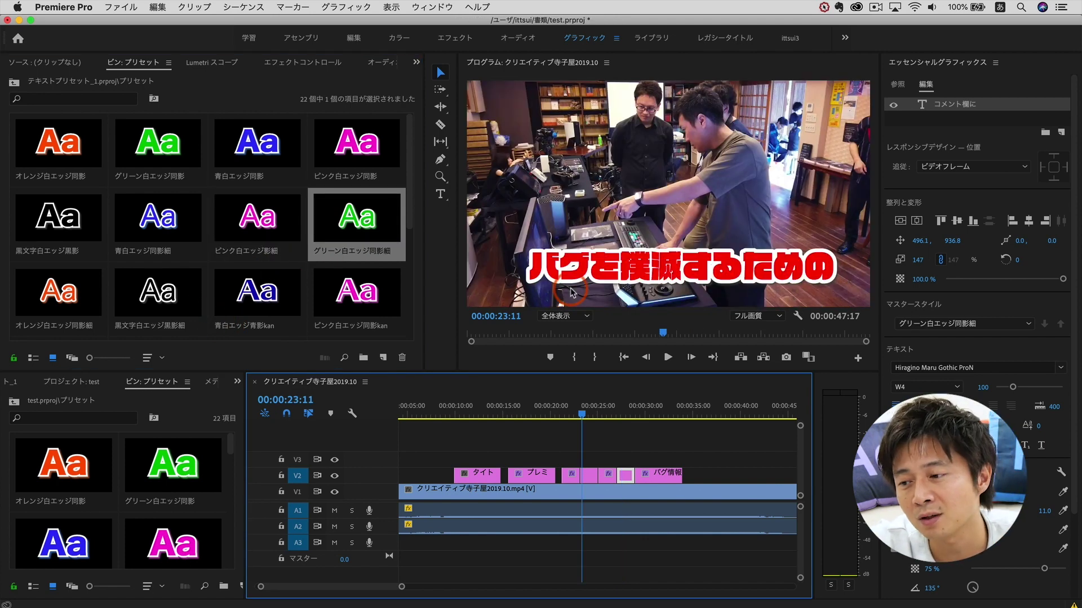
Step: With the Type tool, edit the red caption text and widen the kerning between 撲 and 滅
left_click(445, 194)
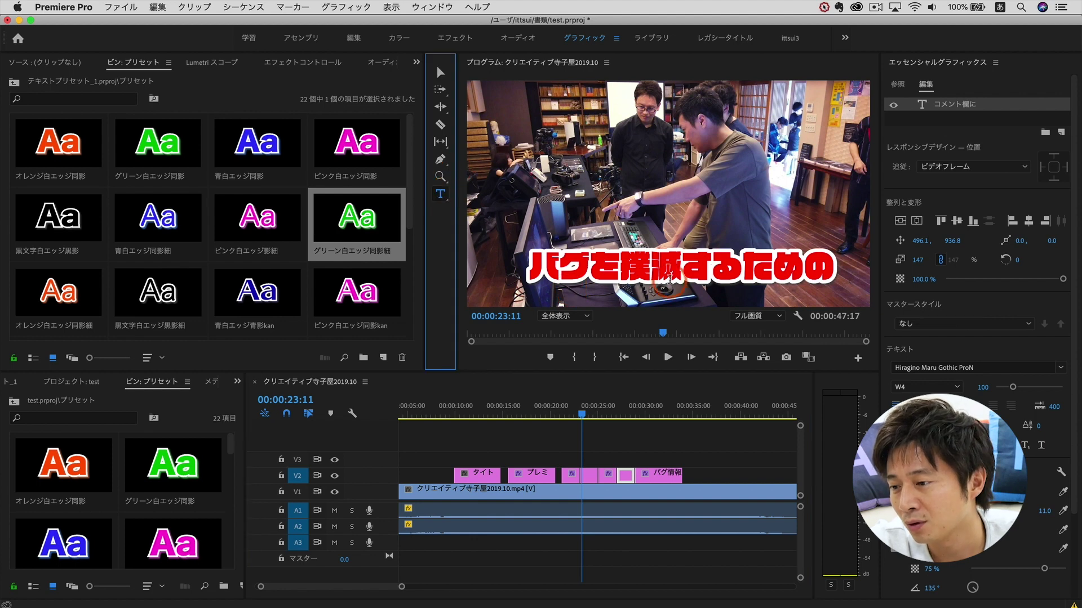
left_click(655, 269)
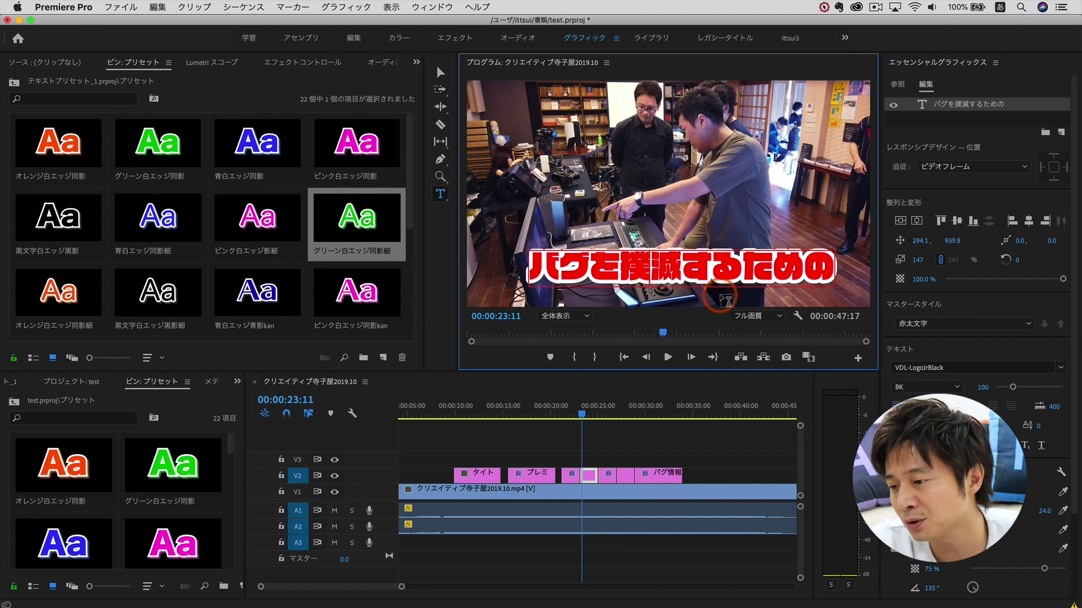
left_click(955, 386)
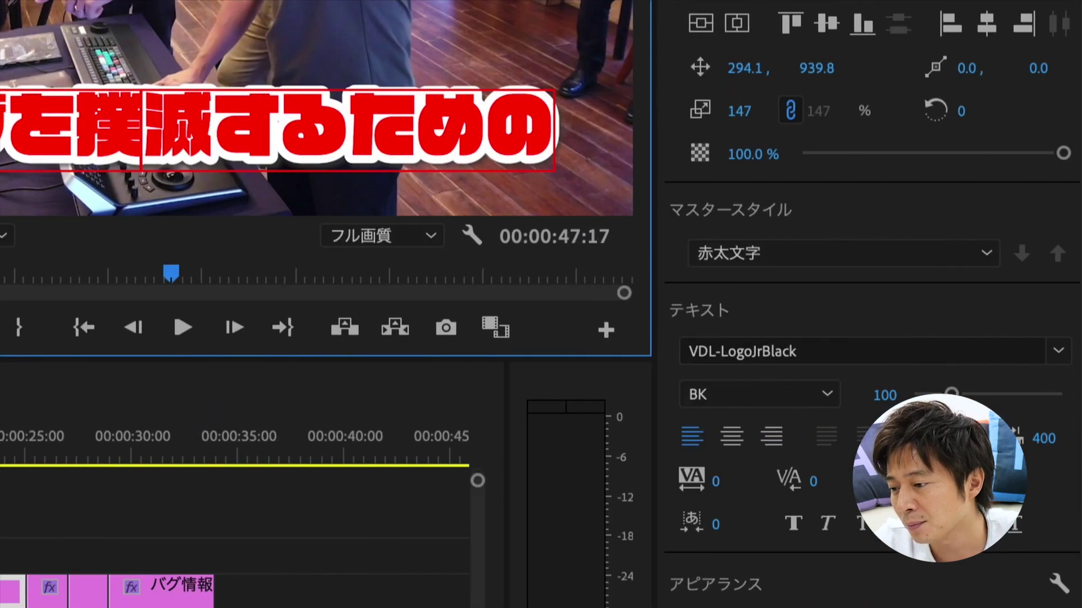
left_click(956, 431)
left_click_drag(823, 484, 815, 482)
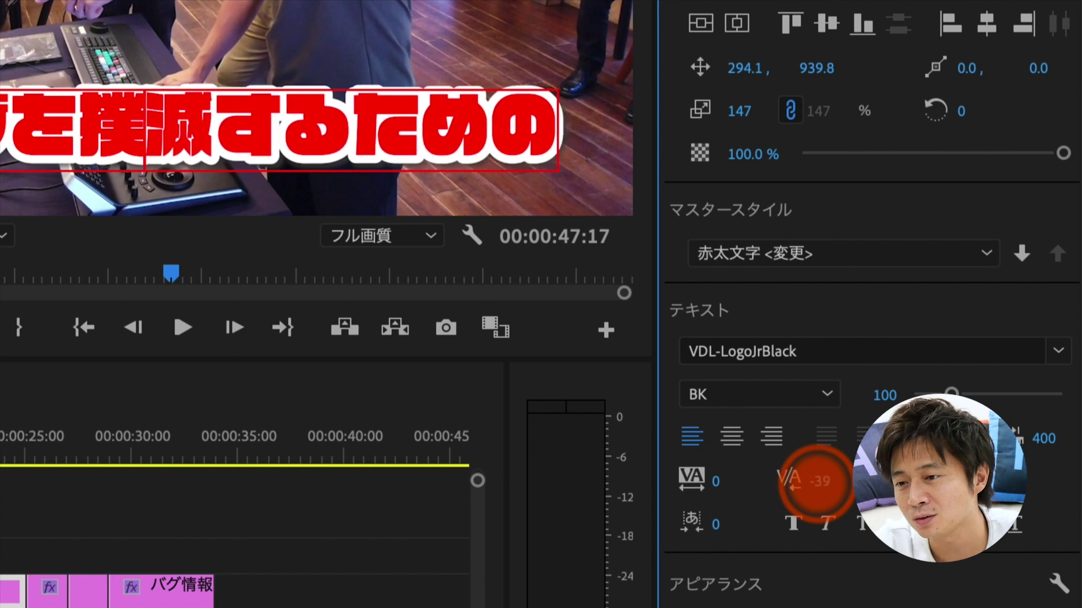
left_click_drag(815, 482, 816, 483)
type("147")
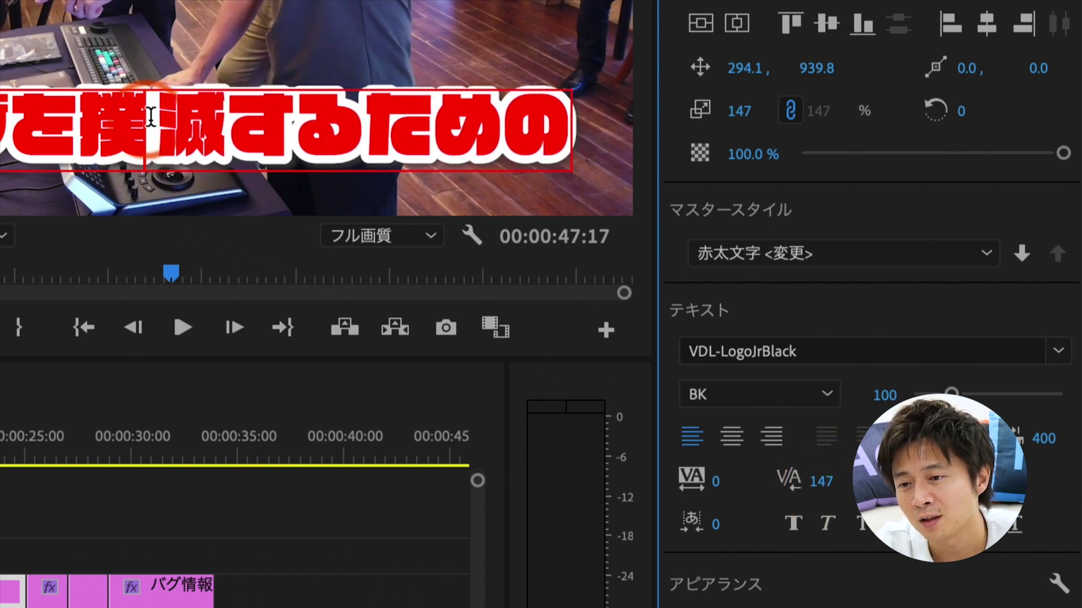
left_click(146, 113)
left_click(225, 121)
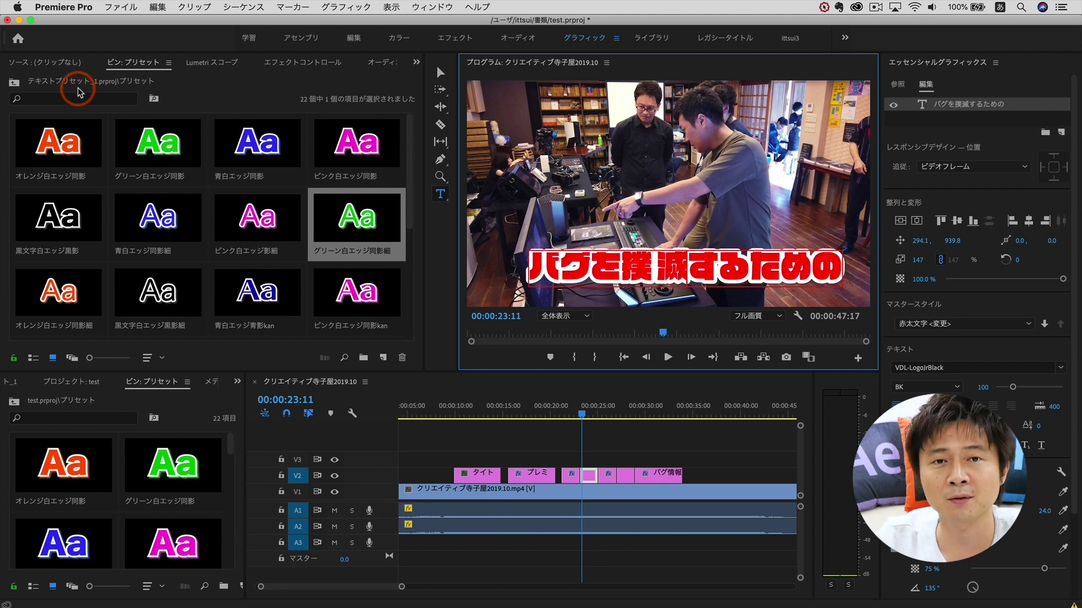
Step: Open Keyboard Shortcuts and filter the command list to カーニング (kerning)
left_click(78, 6)
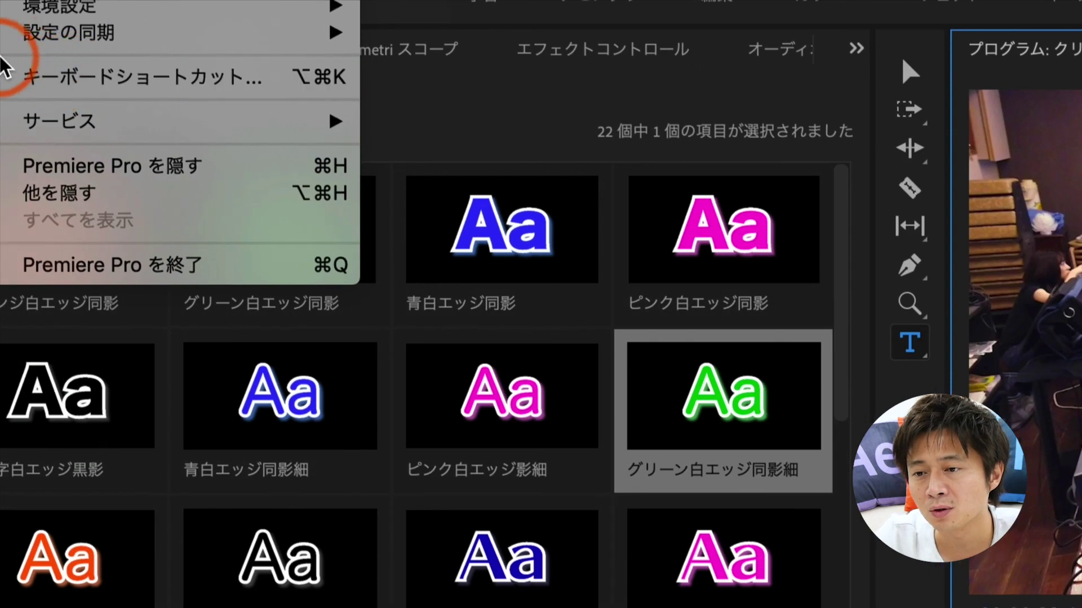
left_click(90, 77)
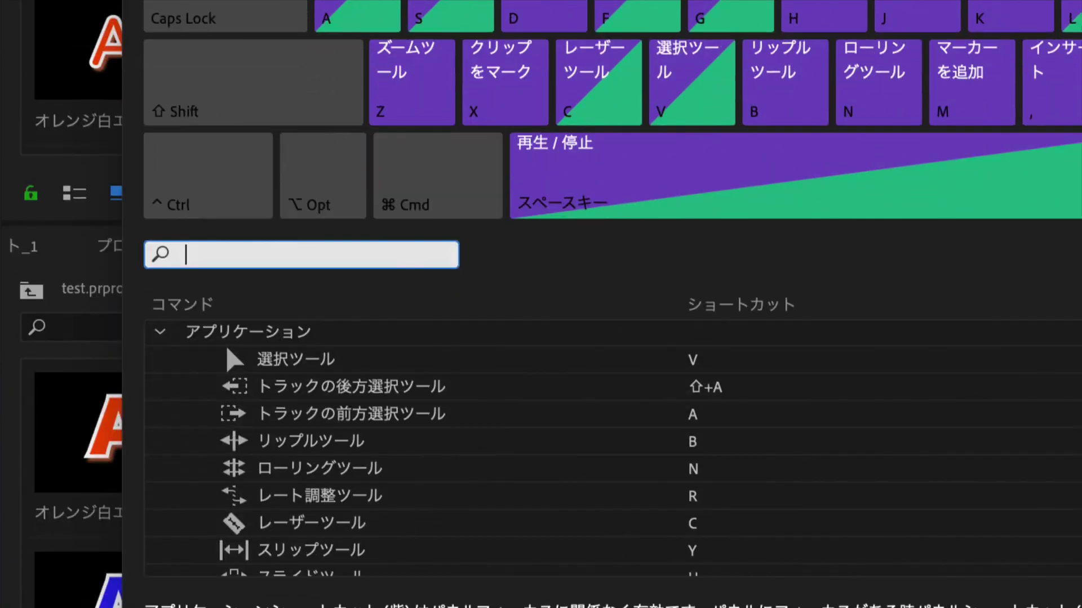
left_click(170, 303)
type("に")
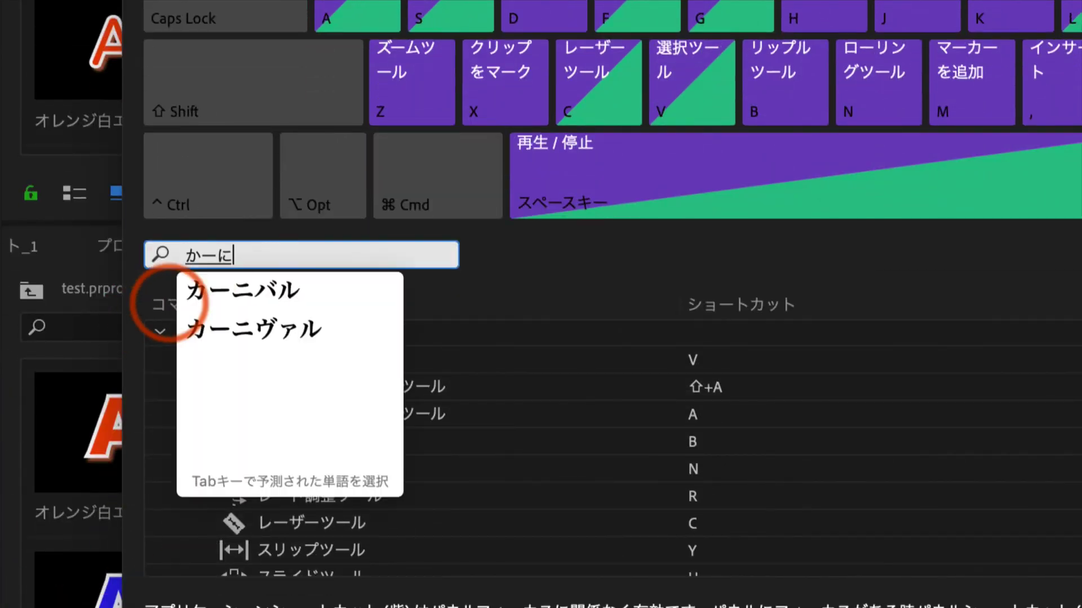
type("んぐ")
key("space")
key("Return")
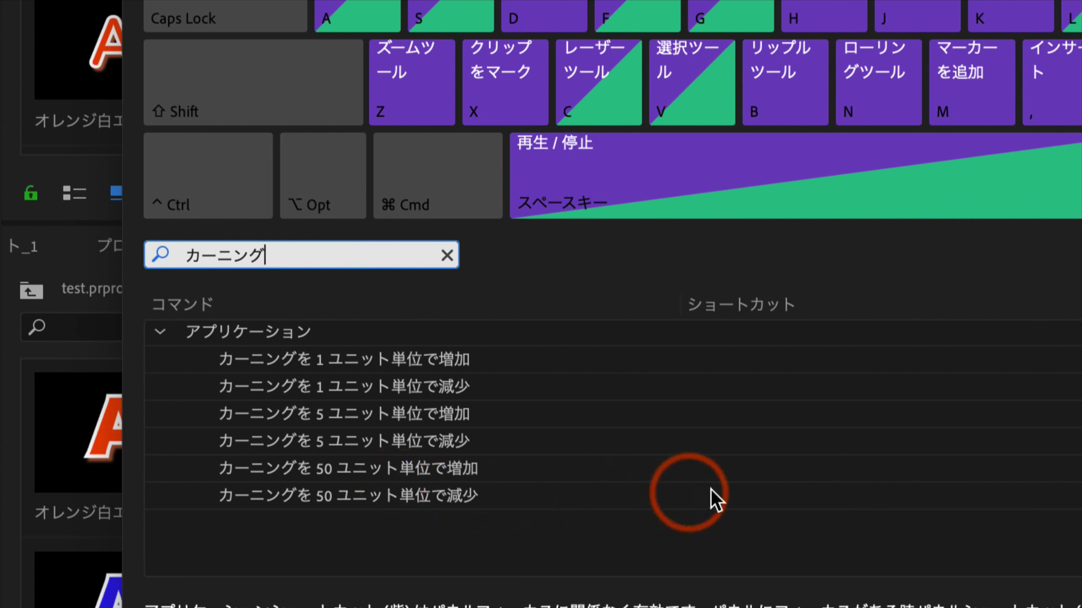
Step: Assign Opt+Right to kerning increase by 50 and Opt+Left to decrease by 50, and confirm
left_click(620, 471)
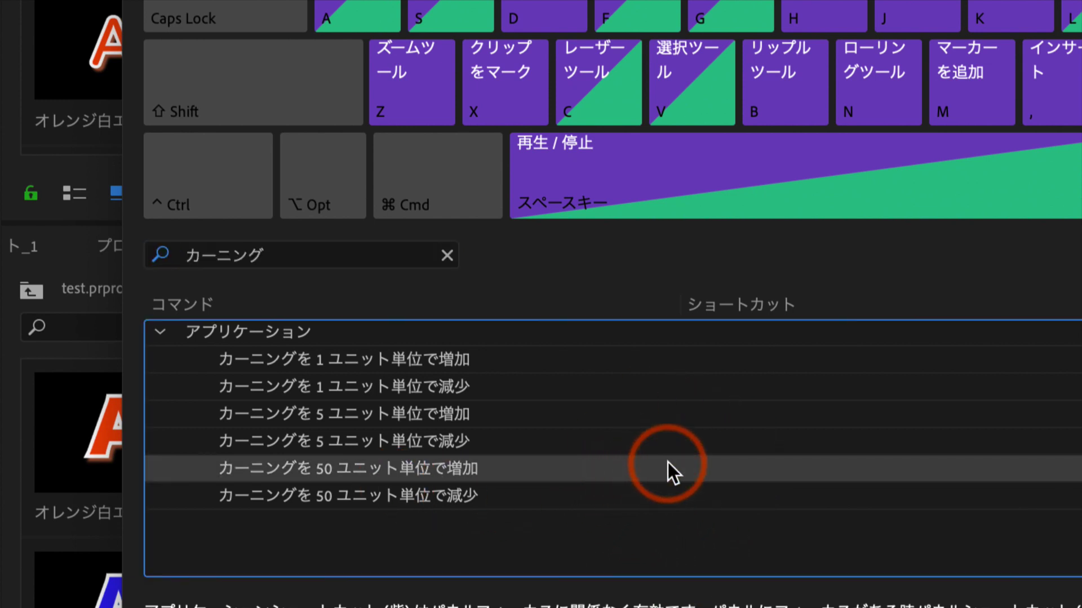
left_click(701, 465)
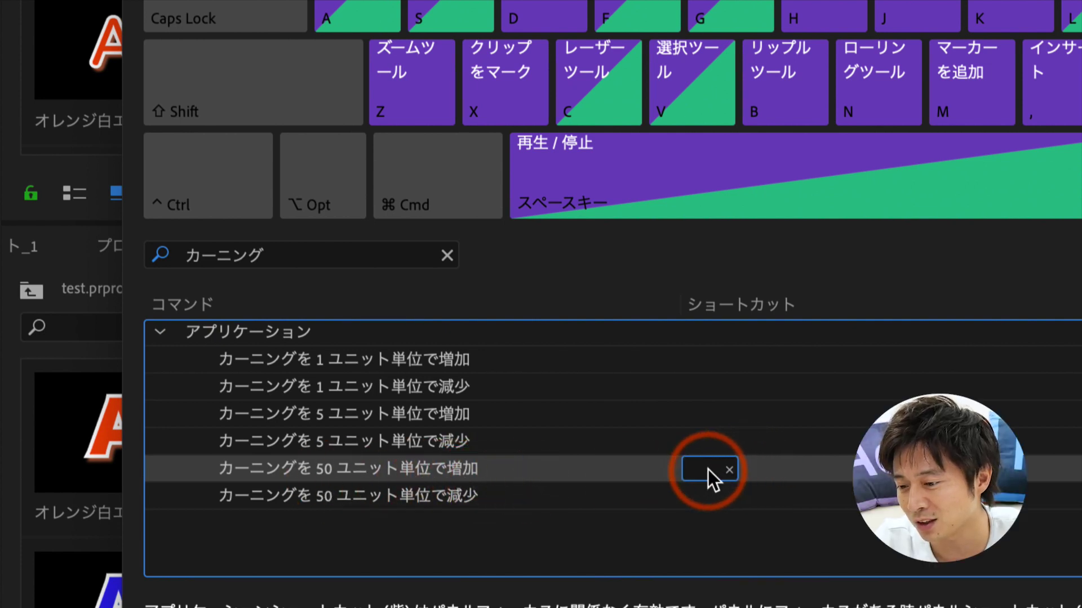
key("alt")
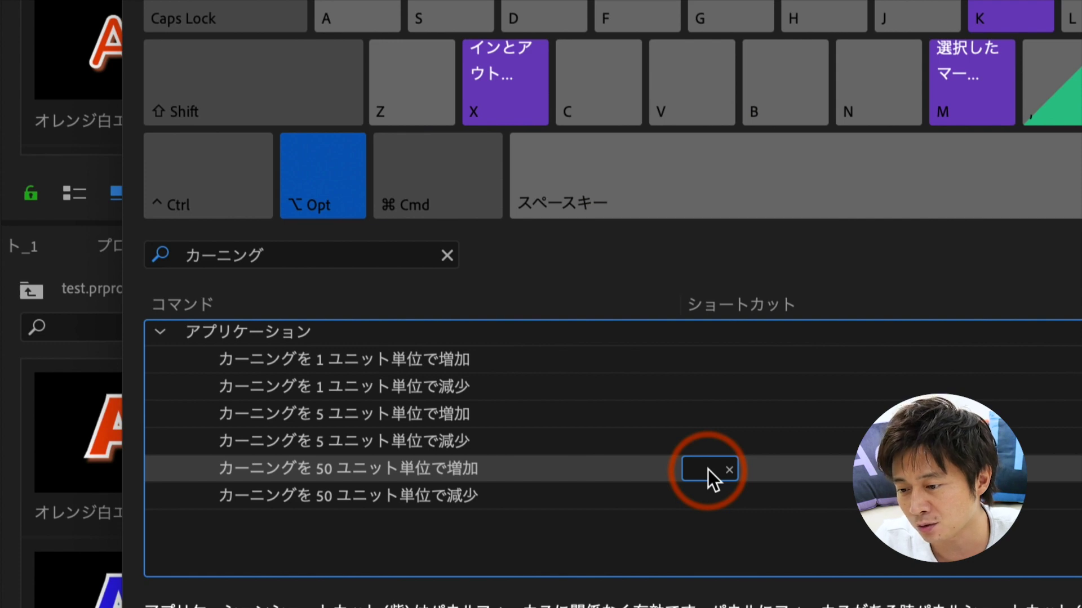
key("alt+Right")
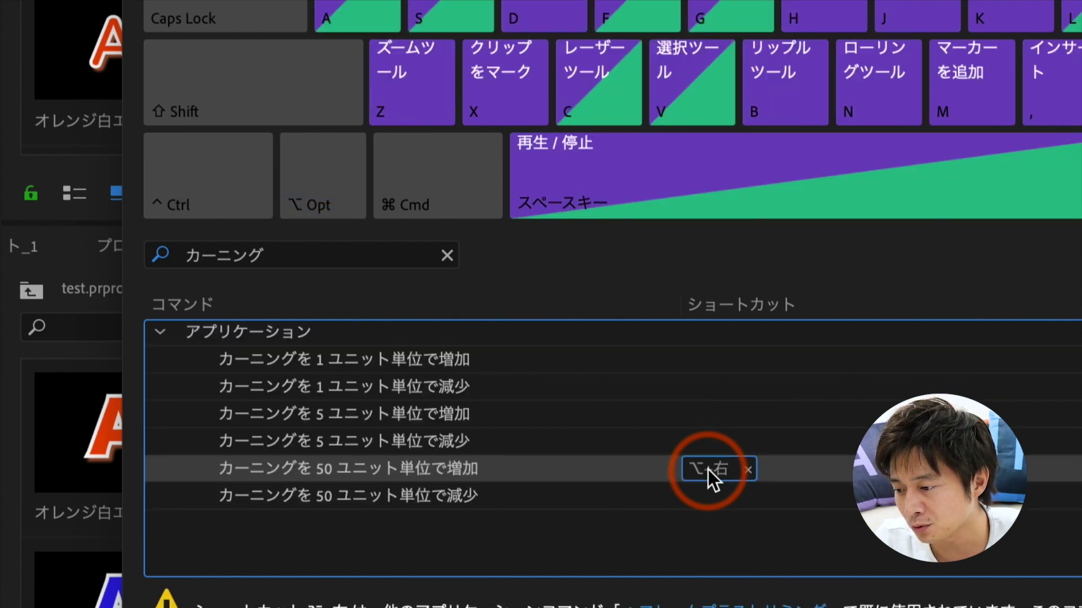
left_click(708, 488)
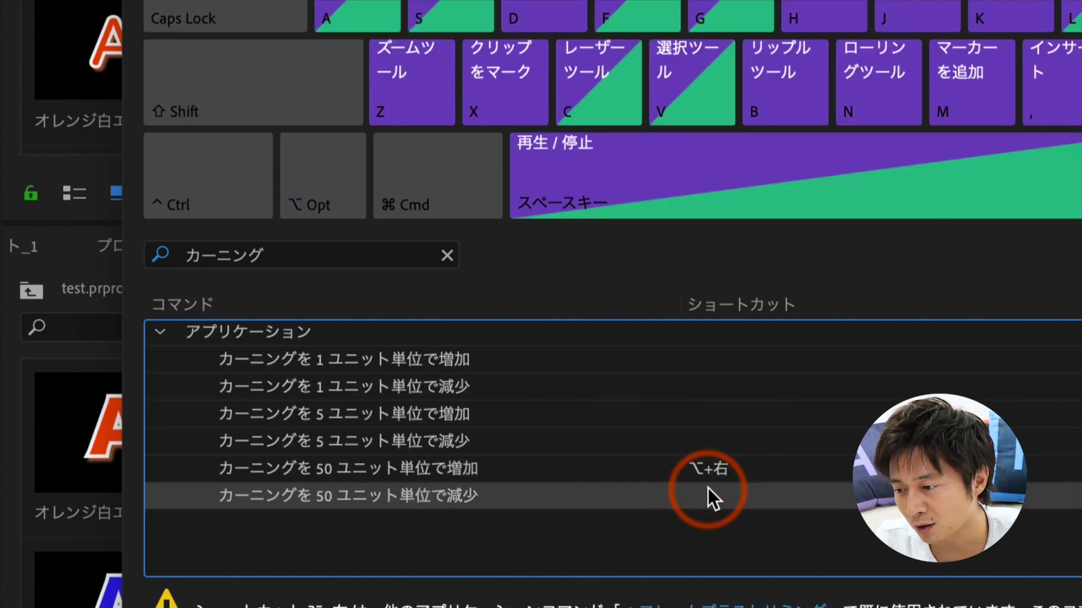
key("alt+Left")
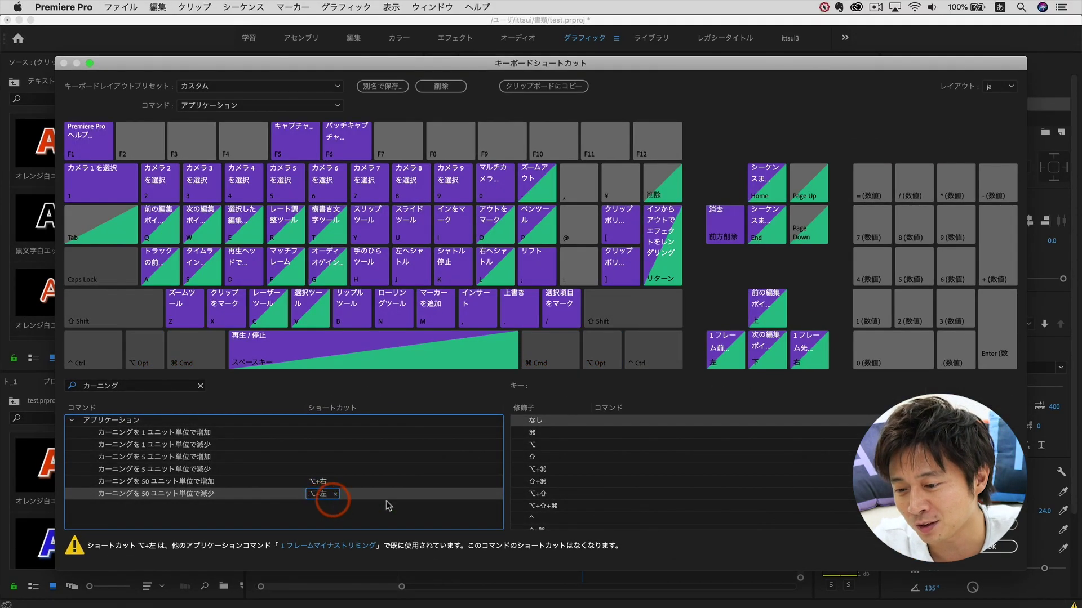
left_click(986, 549)
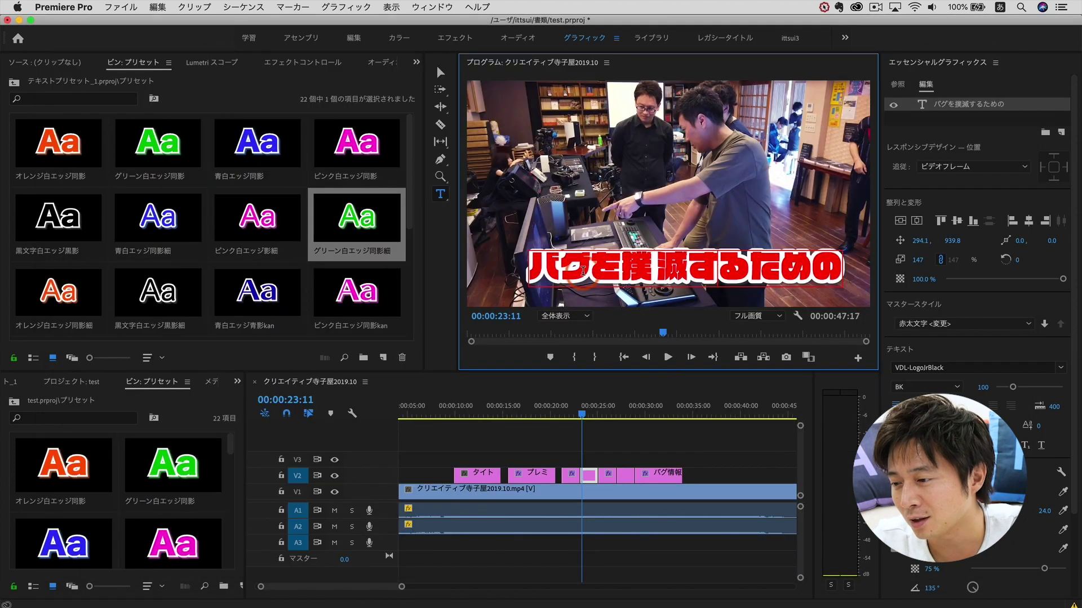
Step: Widen the kerning between 滅 and す in the caption with Opt+Right, fine-tuning with Opt+Left
left_click(681, 280)
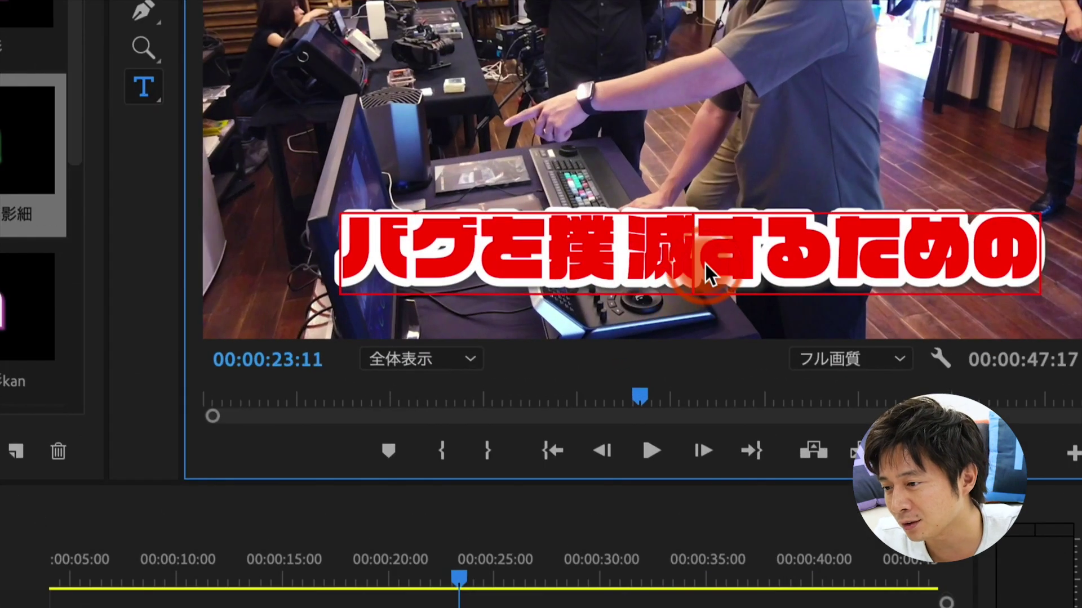
key("alt+Right")
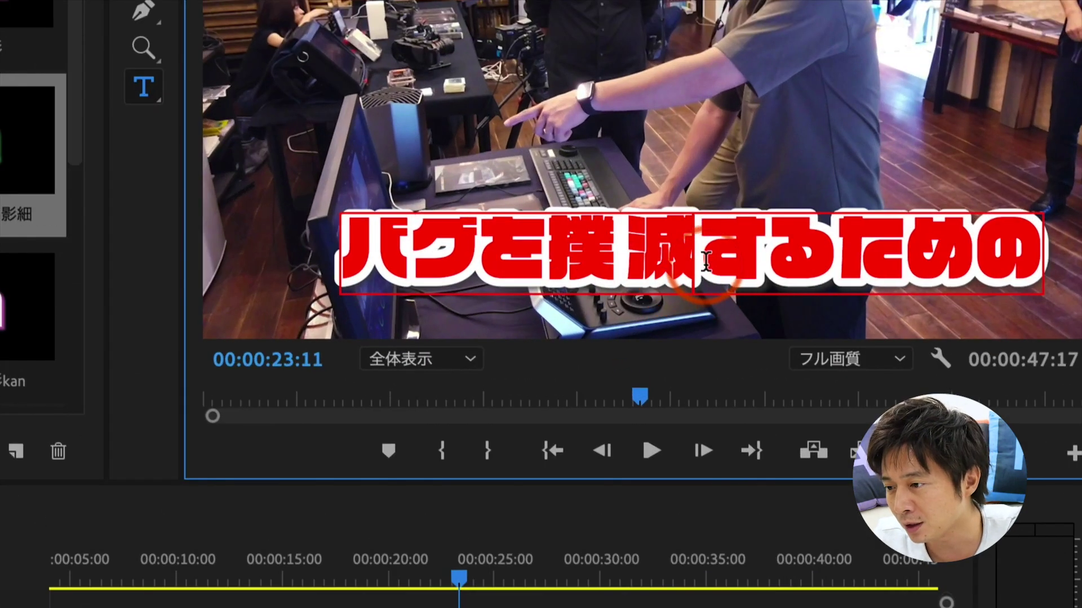
key("alt+Right")
key("alt+Right")
key("alt+Right")
key("alt+Right")
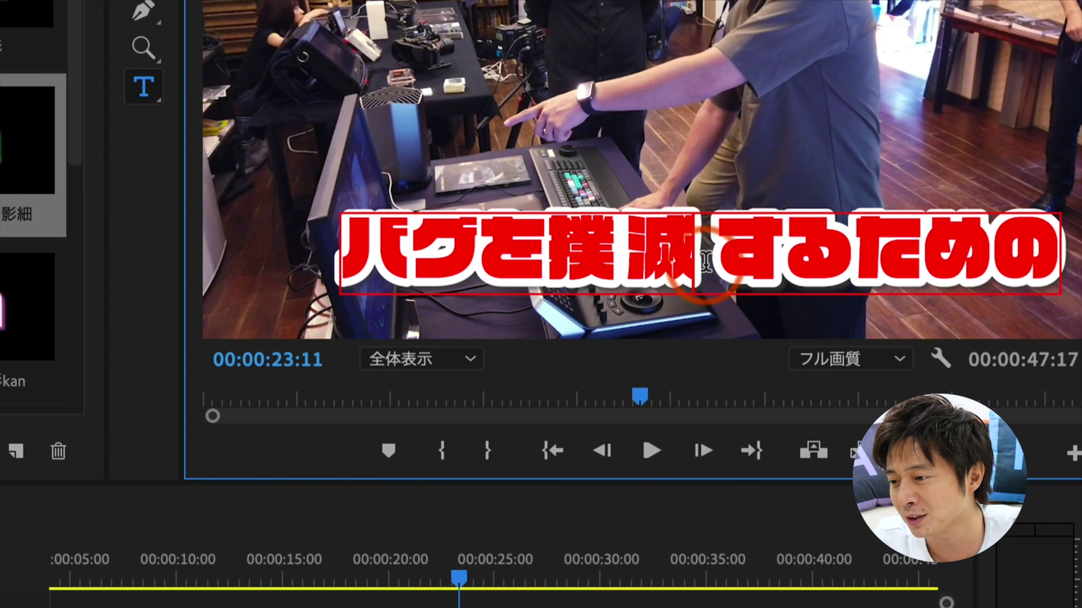
key("alt+Right")
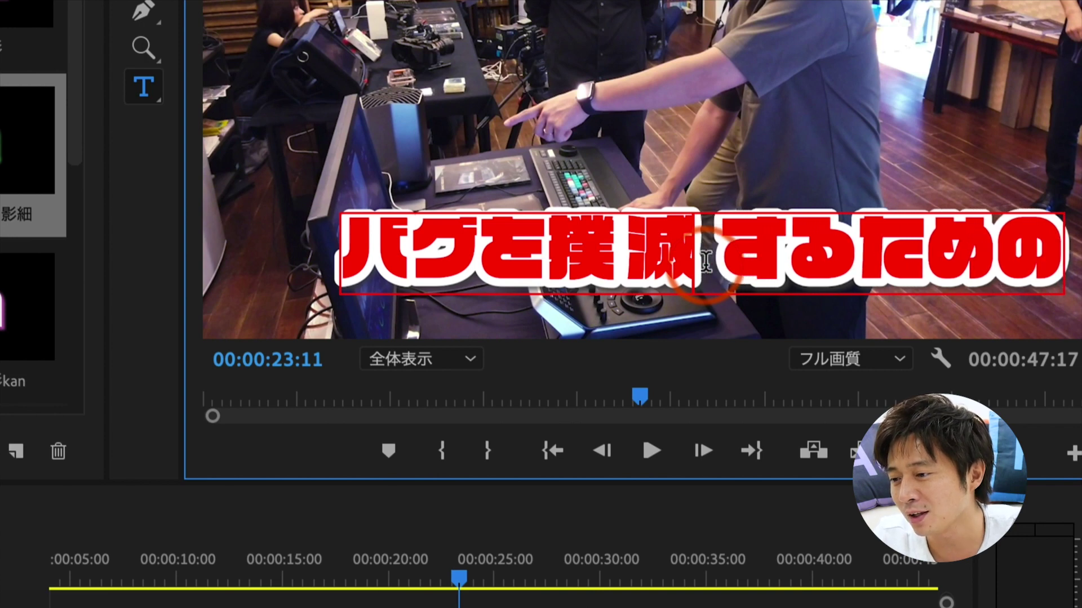
key("alt+Left")
key("alt+Left")
key("alt+Left")
key("alt+Right")
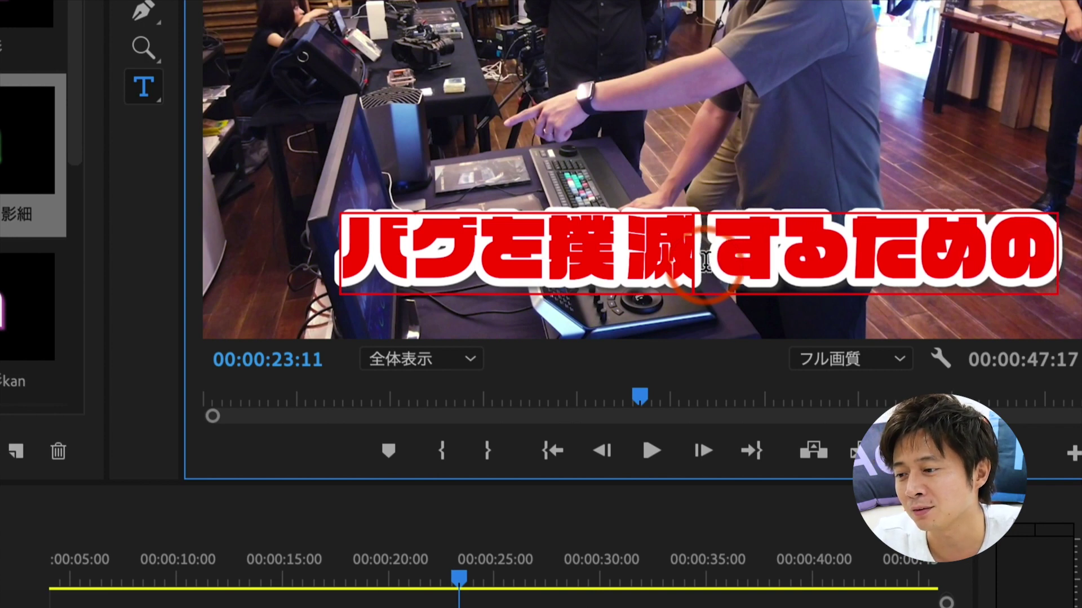
key("alt+Left")
key("alt+Left")
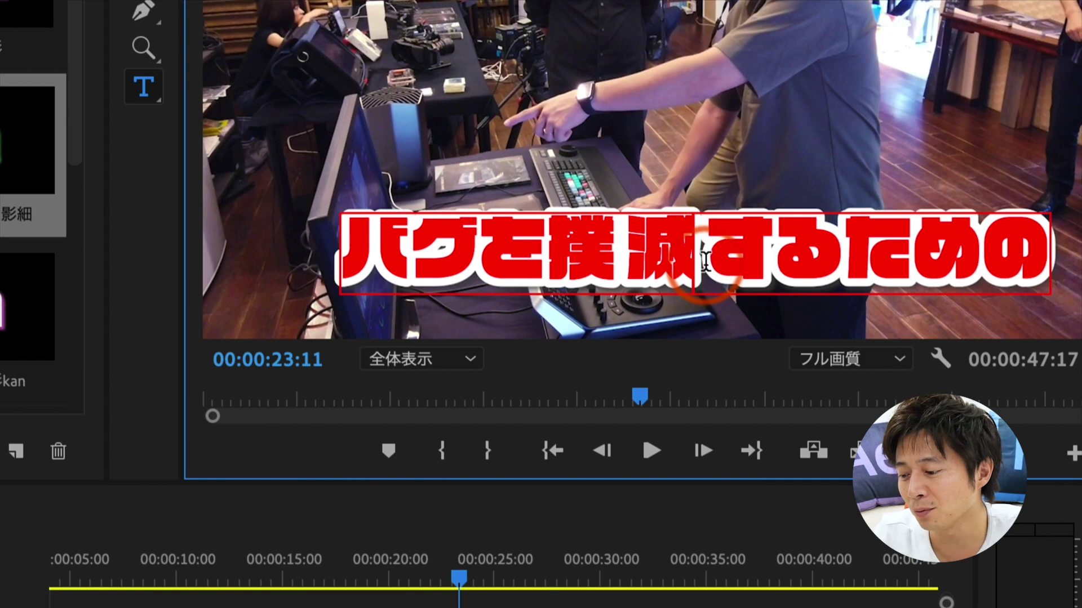